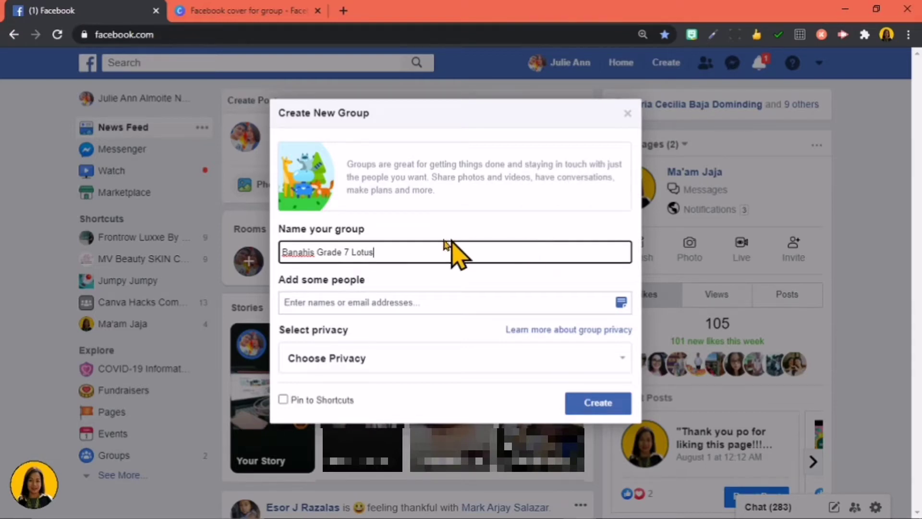
Search for the student's name among friends and add them as a member of the new group.
left_click(286, 307)
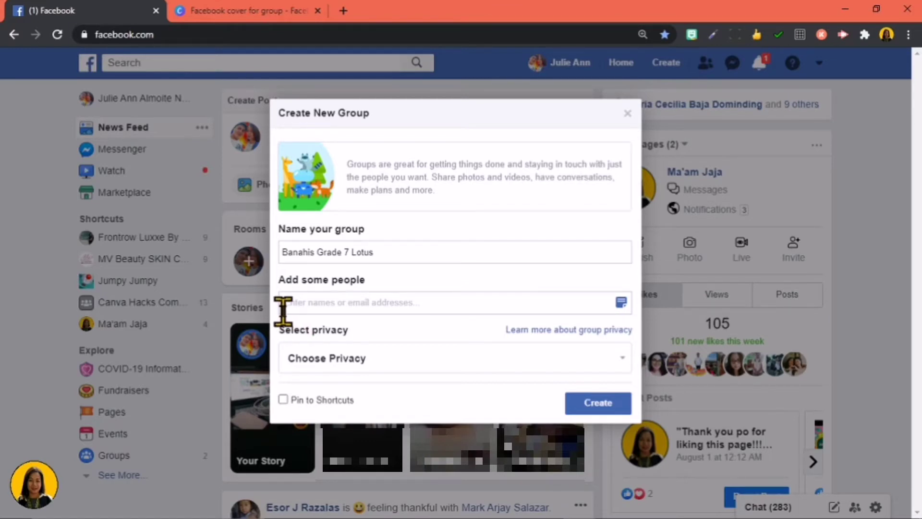
left_click(358, 308)
type("Mirrah")
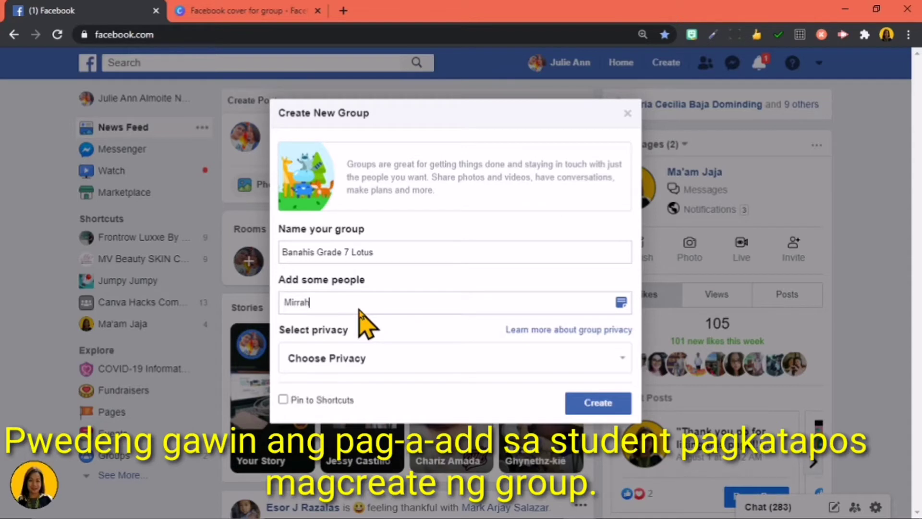
type("the")
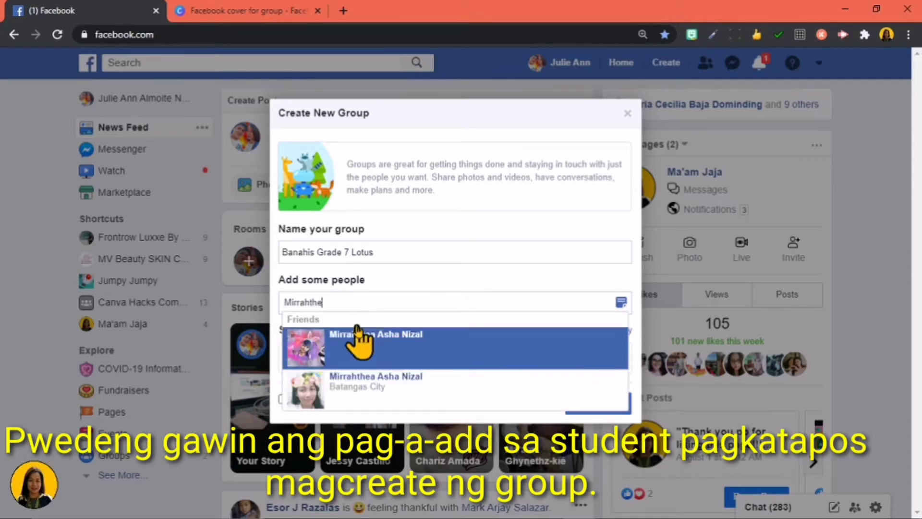
left_click(360, 361)
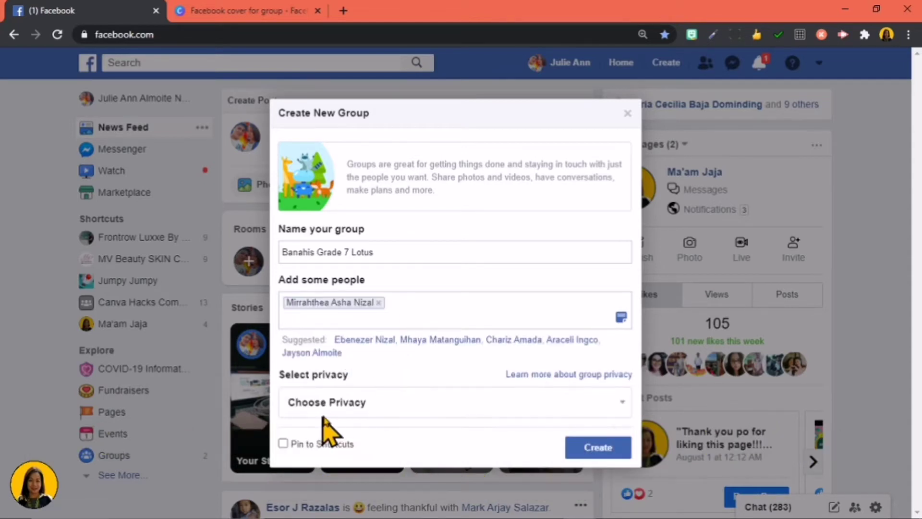
Create the group with its privacy set to Private, keeping it Visible so anyone can find it.
left_click(340, 403)
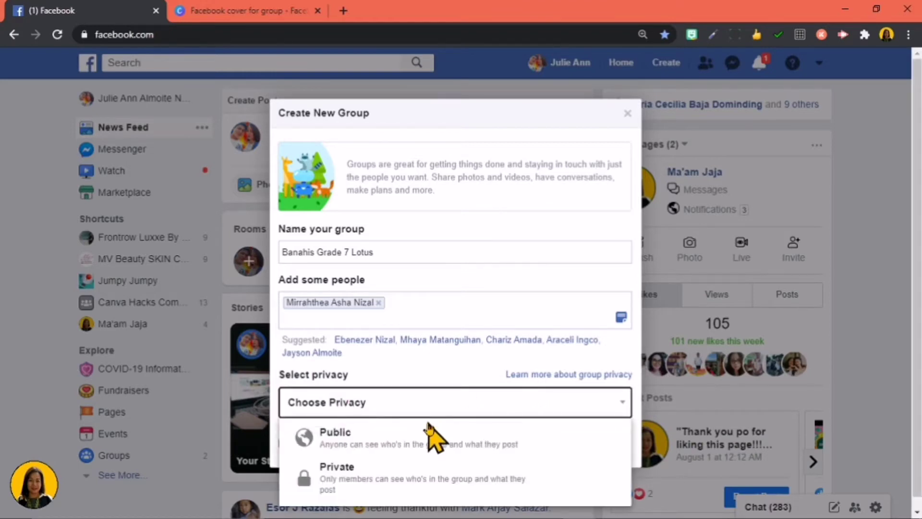
left_click(355, 489)
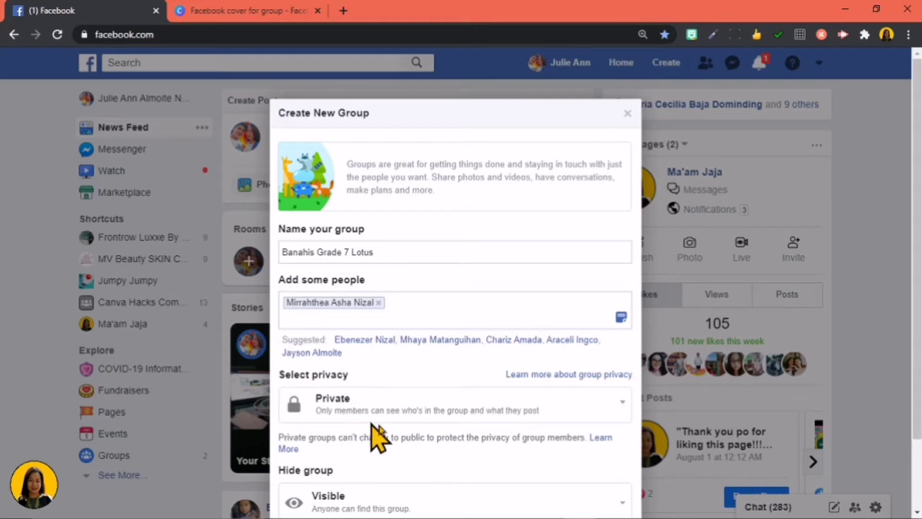
scroll(374, 399, "down", 2)
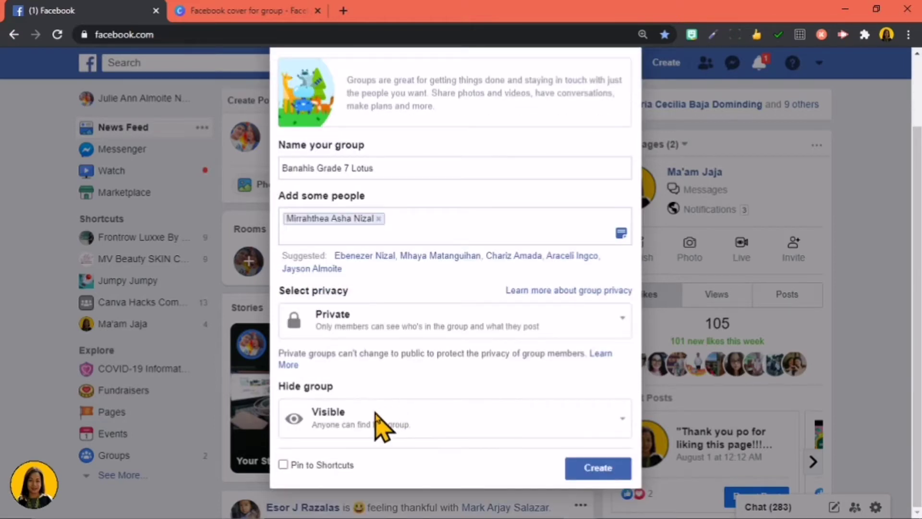
left_click(387, 429)
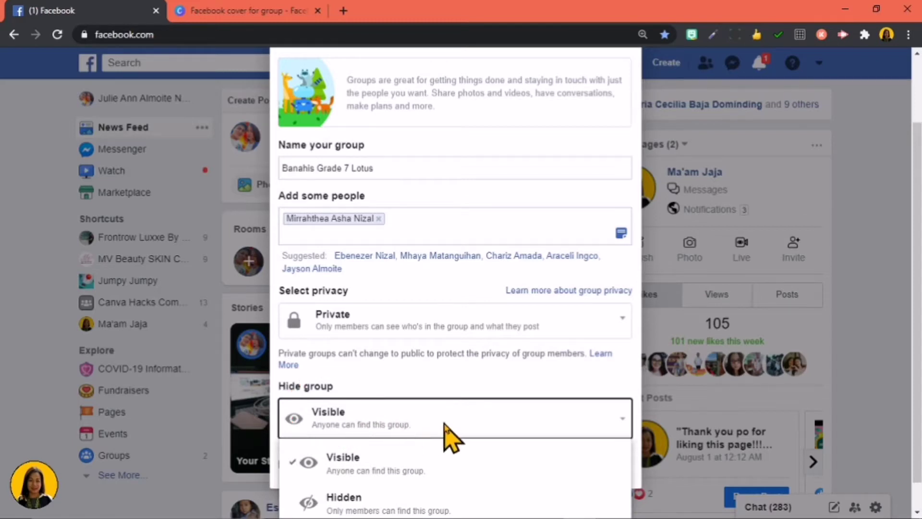
scroll(490, 423, "down", 1)
scroll(490, 423, "down", 1)
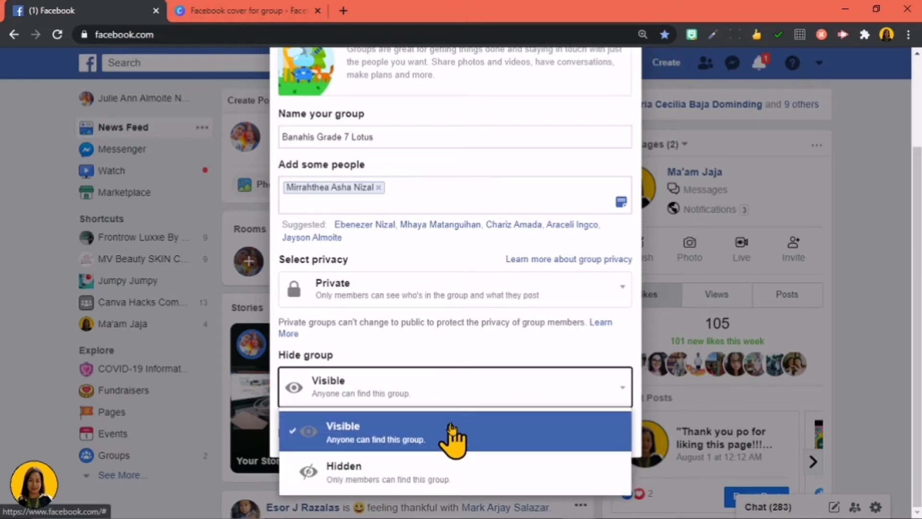
left_click(555, 341)
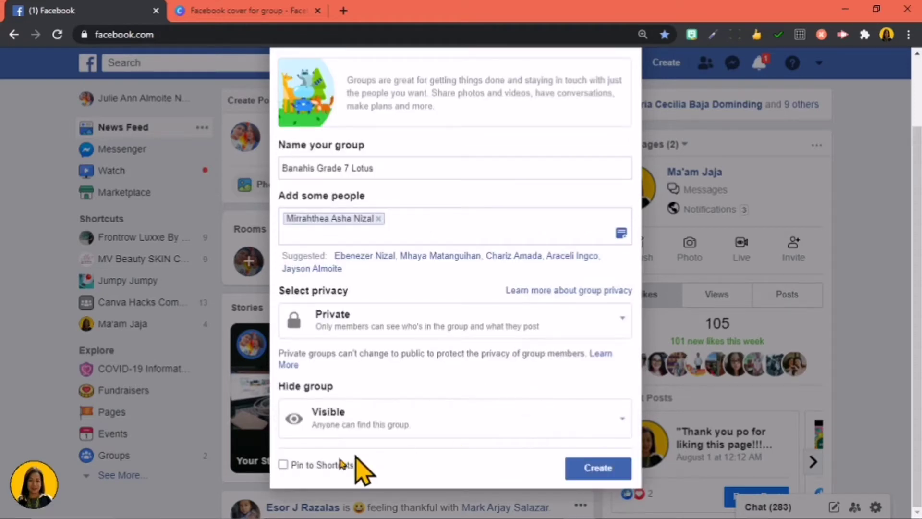
left_click(597, 470)
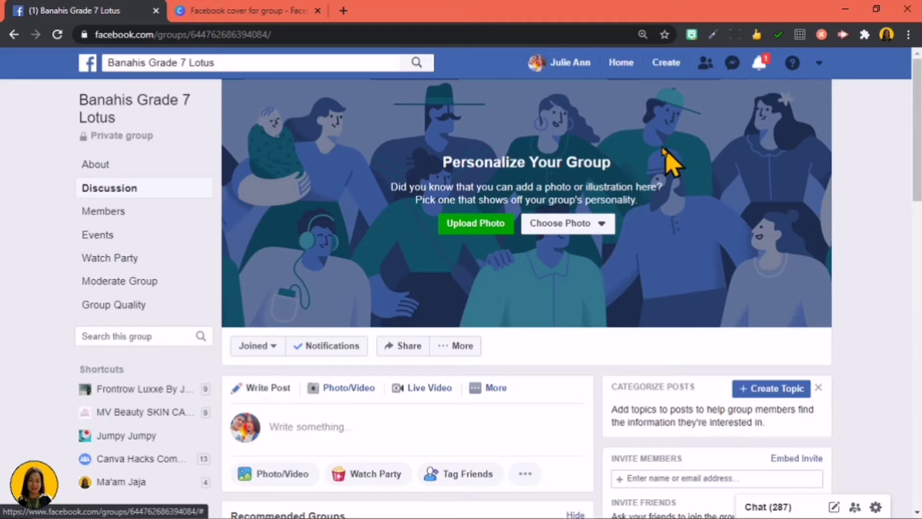
Upload the MAPEH "Facebook cover for group" image from Downloads as the group cover, then reposition and save it.
left_click(460, 225)
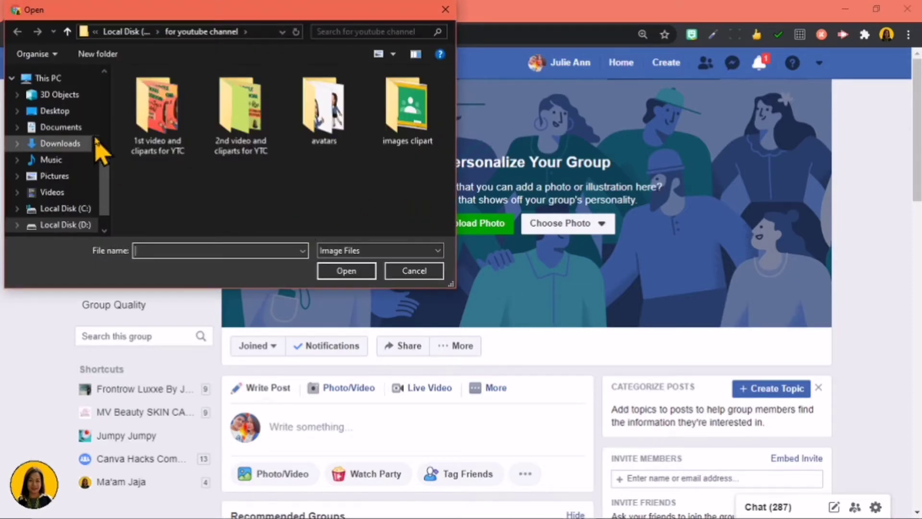
scroll(96, 140, "up", 5)
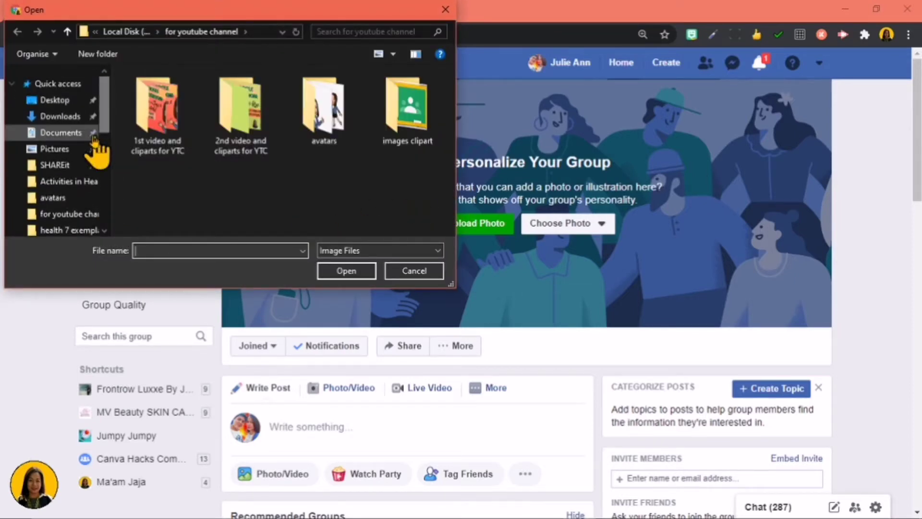
left_click(72, 117)
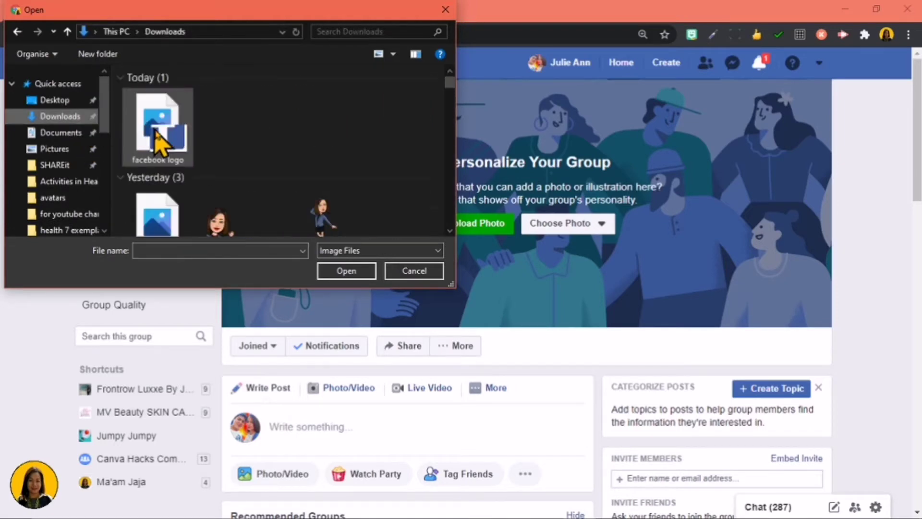
scroll(165, 163, "down", 1)
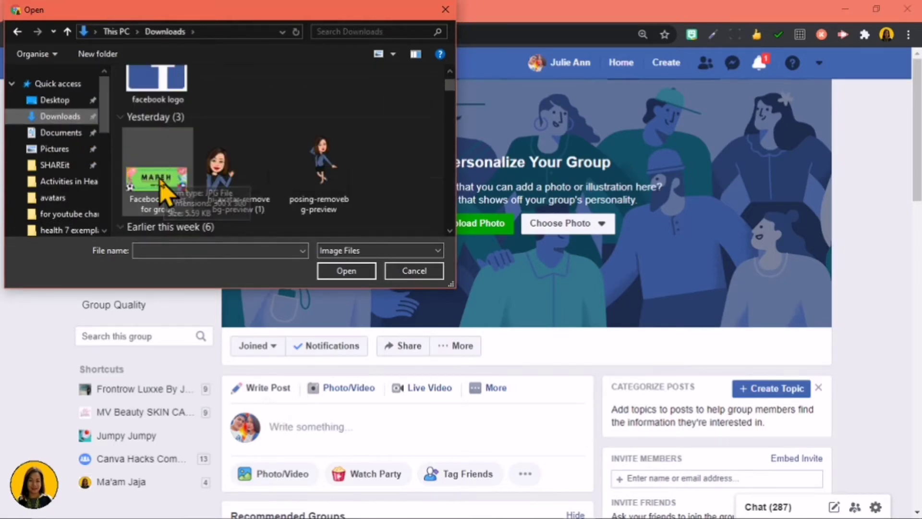
left_click(161, 188)
left_click(353, 273)
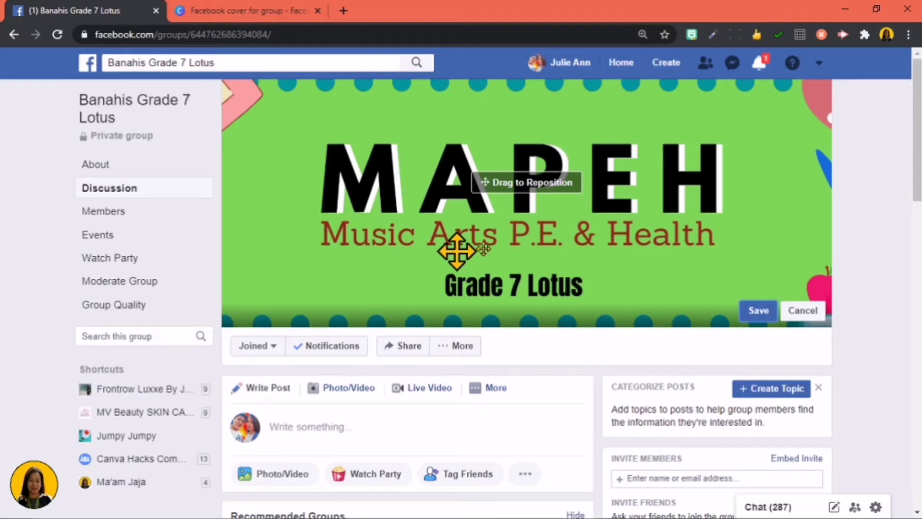
left_click_drag(562, 253, 688, 225)
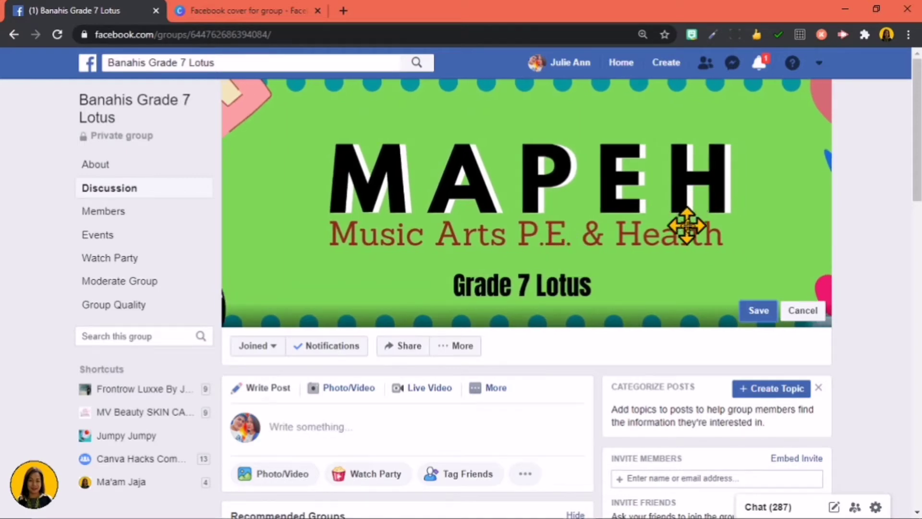
left_click(752, 315)
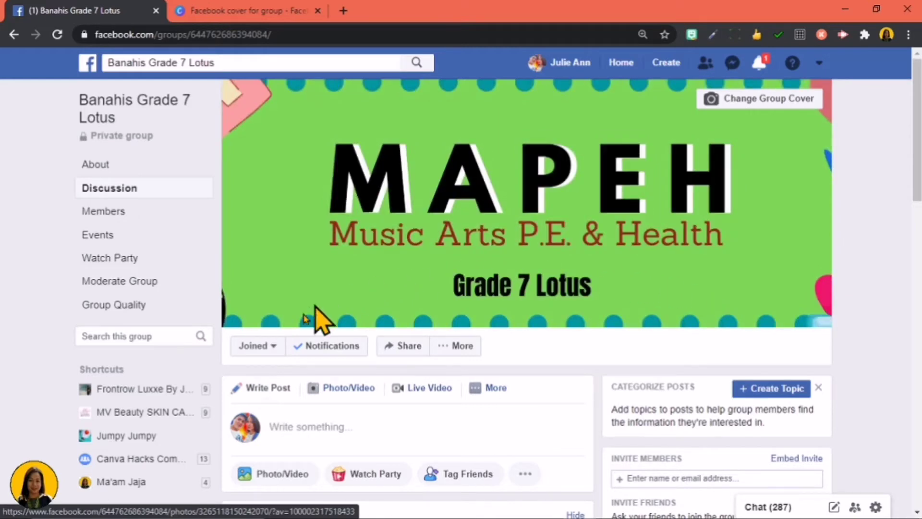
left_click(488, 388)
left_click(411, 309)
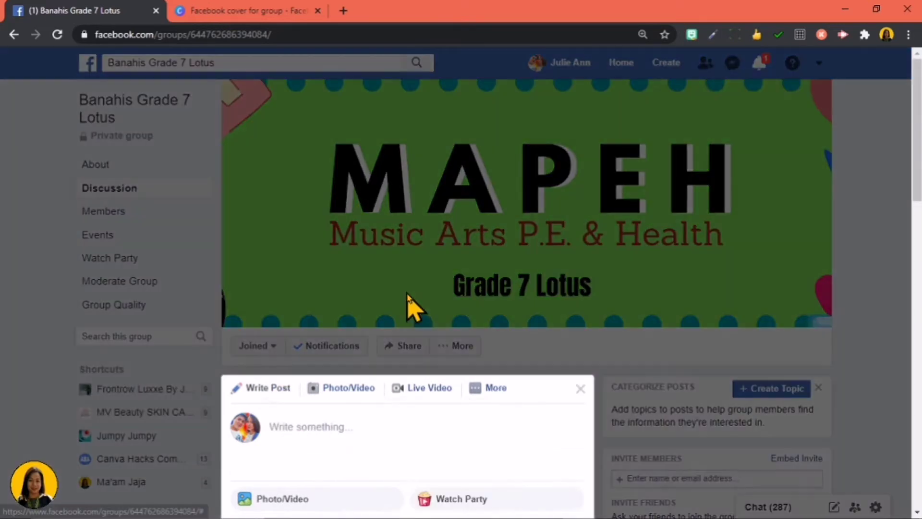
scroll(583, 402, "down", 8)
scroll(566, 272, "up", 8)
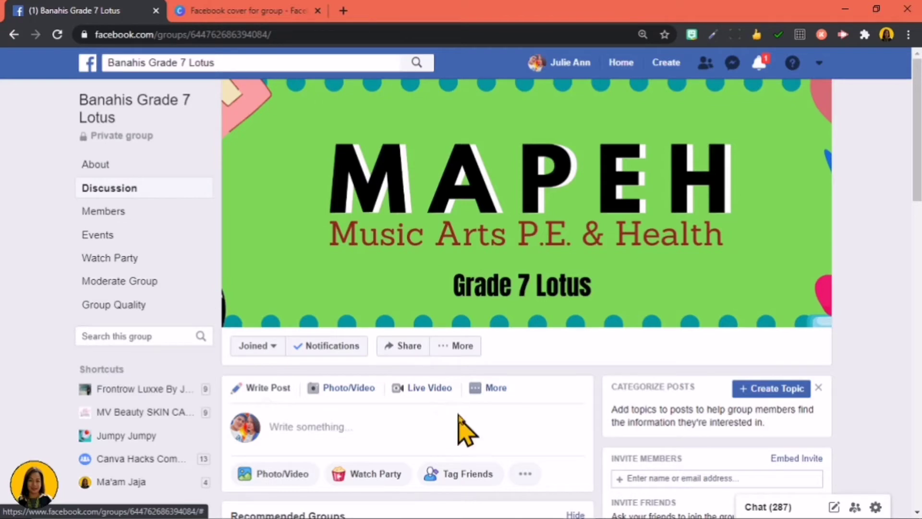
Open the group's settings for editing and view the icon choices for the group name.
mouse_move(464, 295)
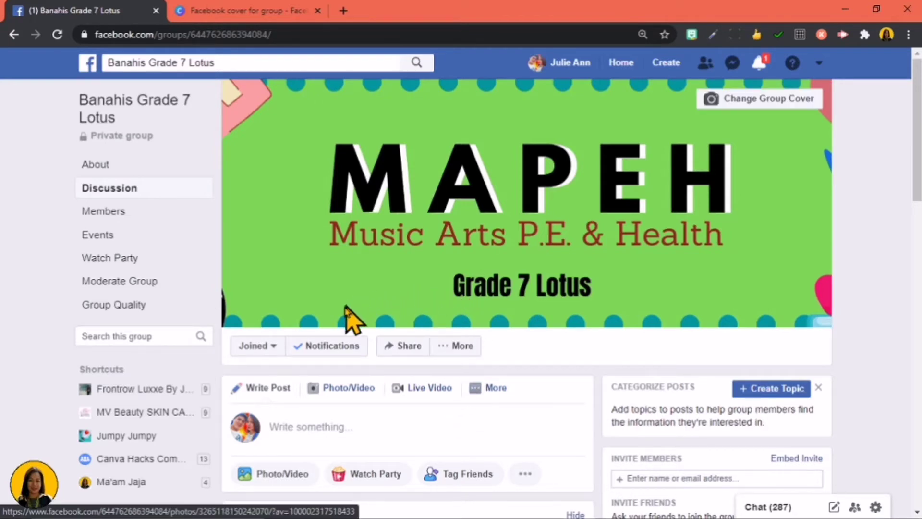
left_click(440, 347)
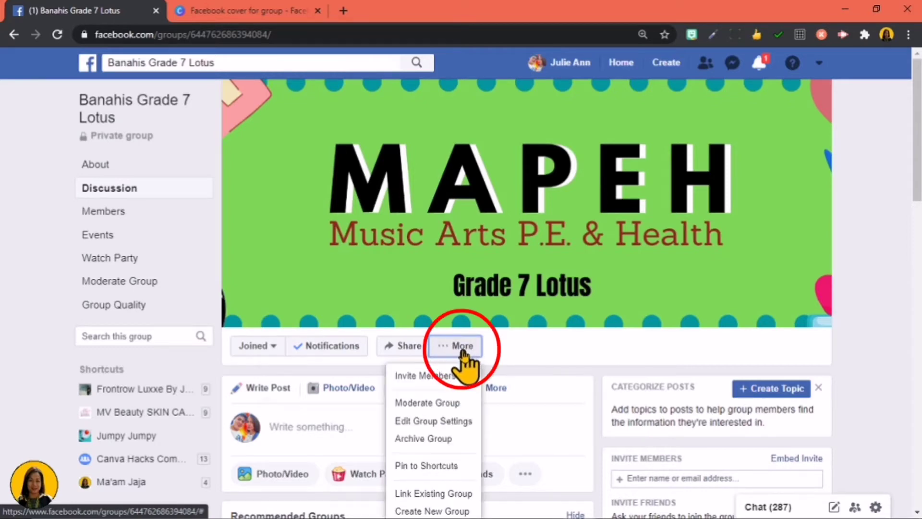
scroll(466, 358, "down", 1)
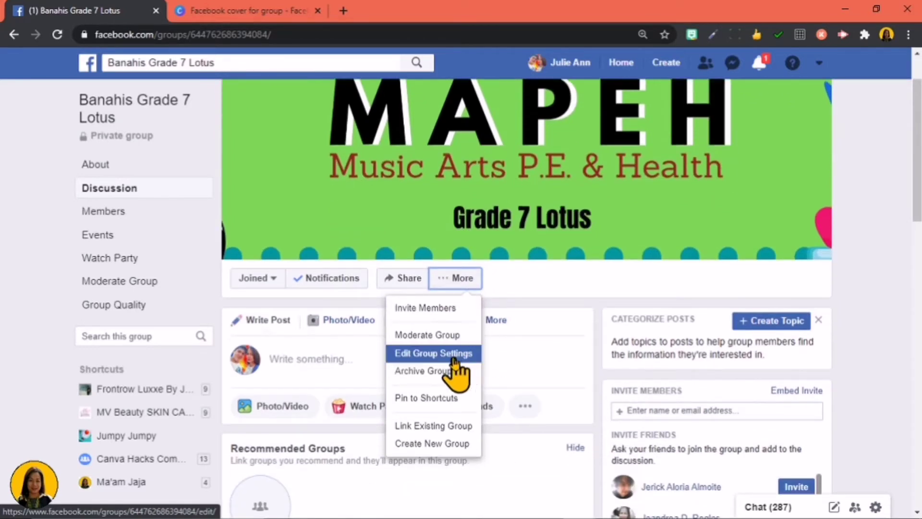
left_click(452, 358)
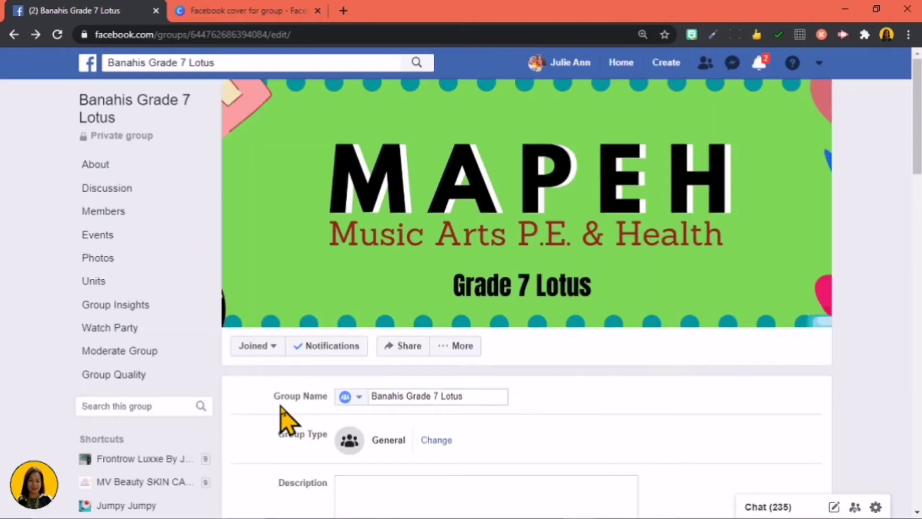
left_click(360, 399)
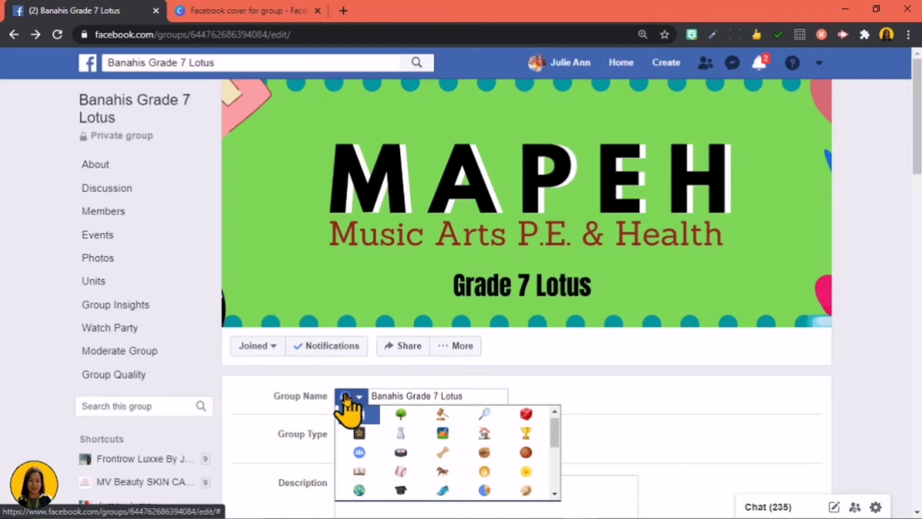
left_click(359, 399)
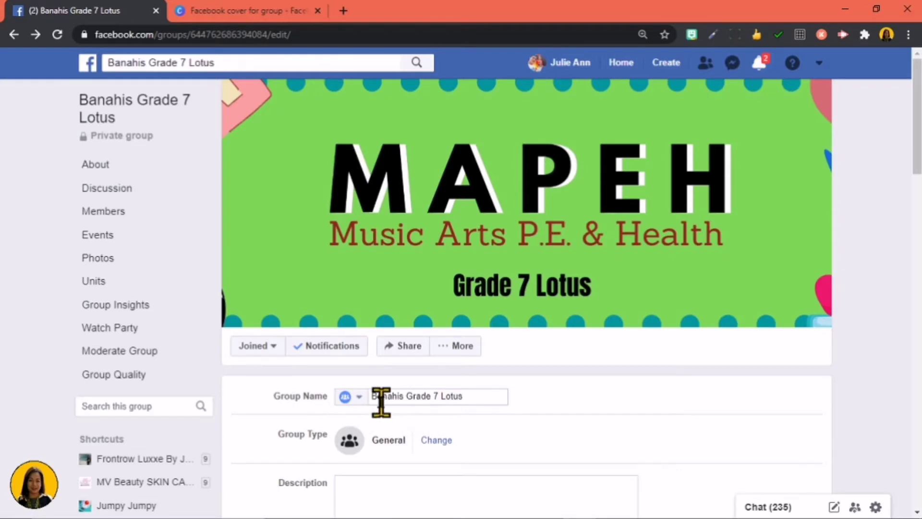
Change the group type to Social Learning and save the choice.
left_click(438, 443)
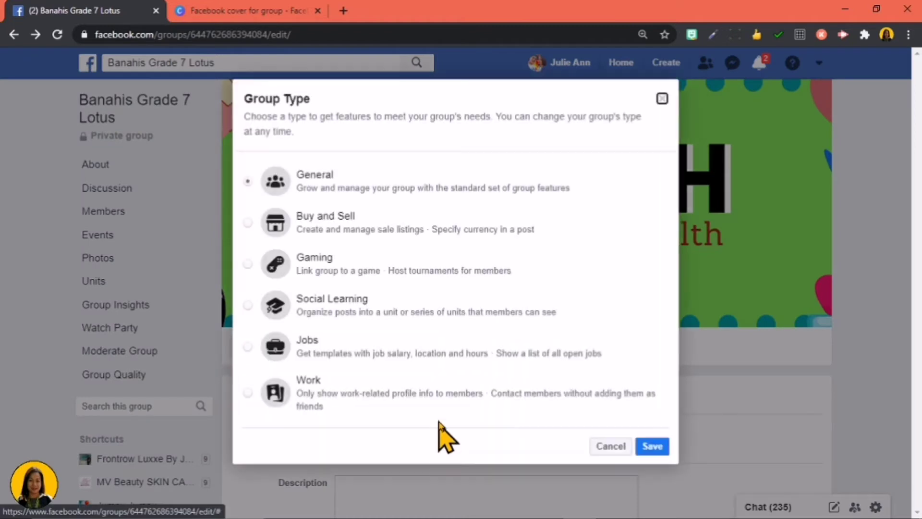
left_click(248, 305)
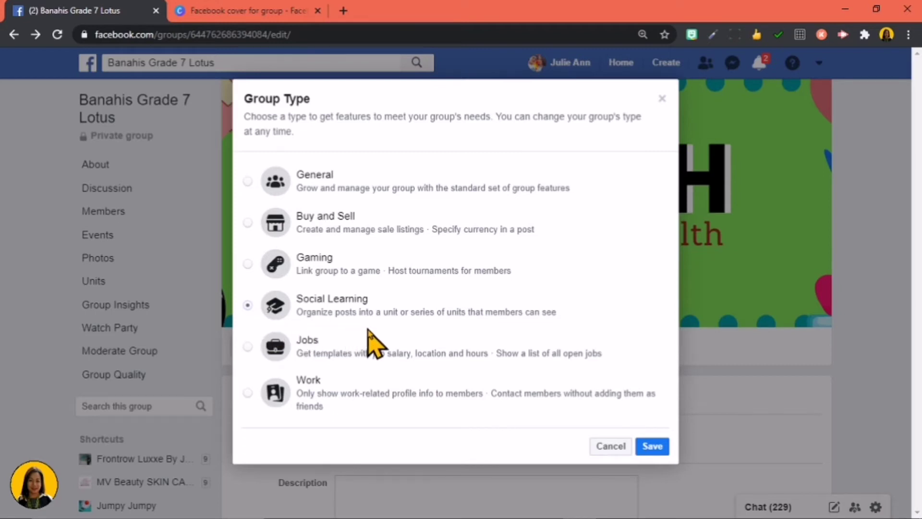
left_click(654, 451)
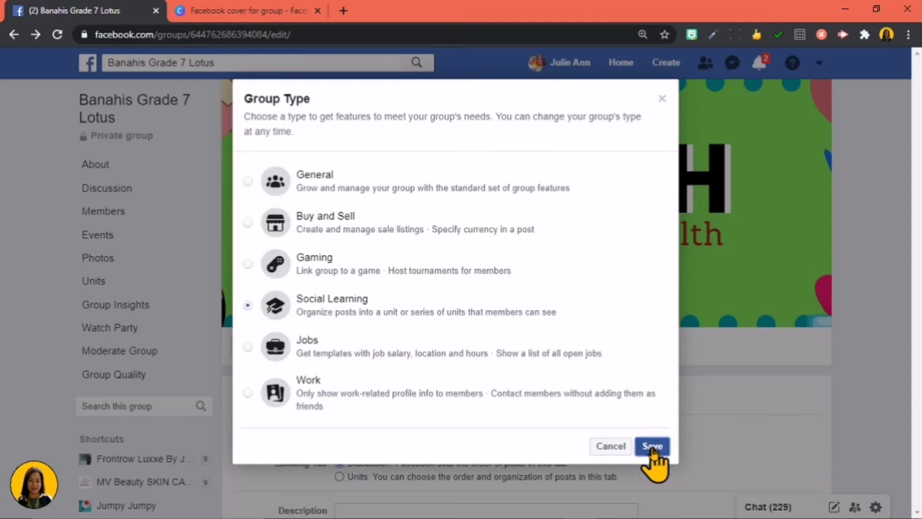
left_click(654, 451)
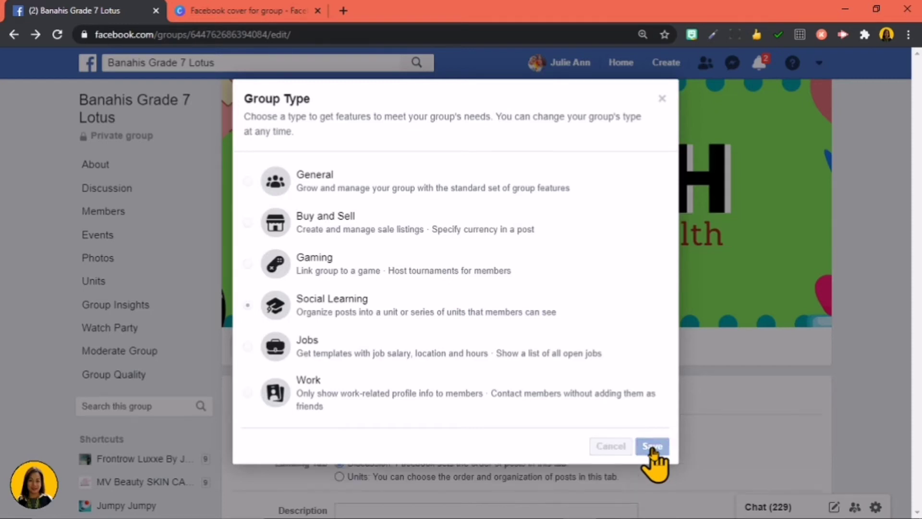
scroll(556, 426, "down", 2)
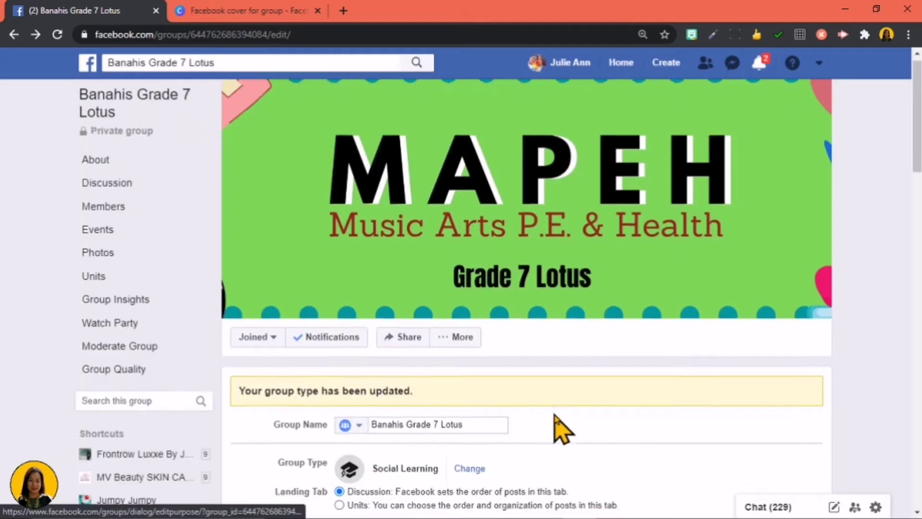
scroll(553, 411, "down", 1)
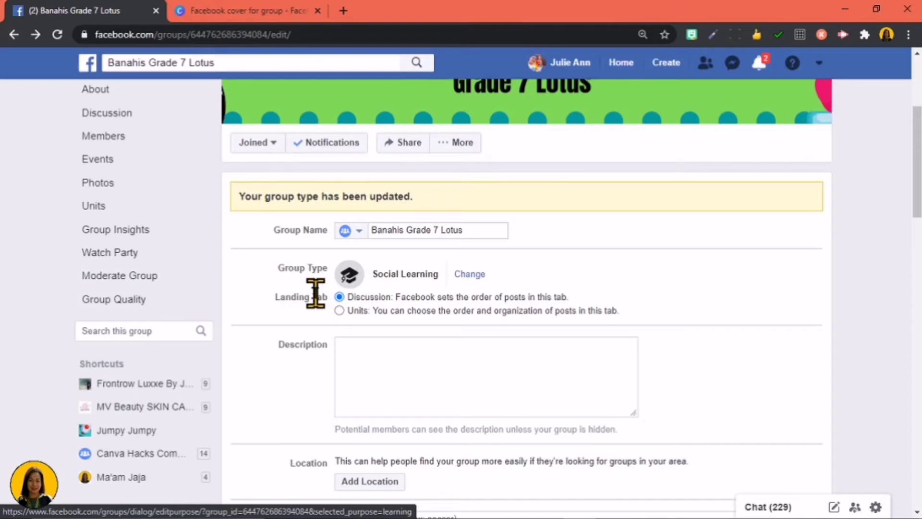
scroll(288, 330, "down", 1)
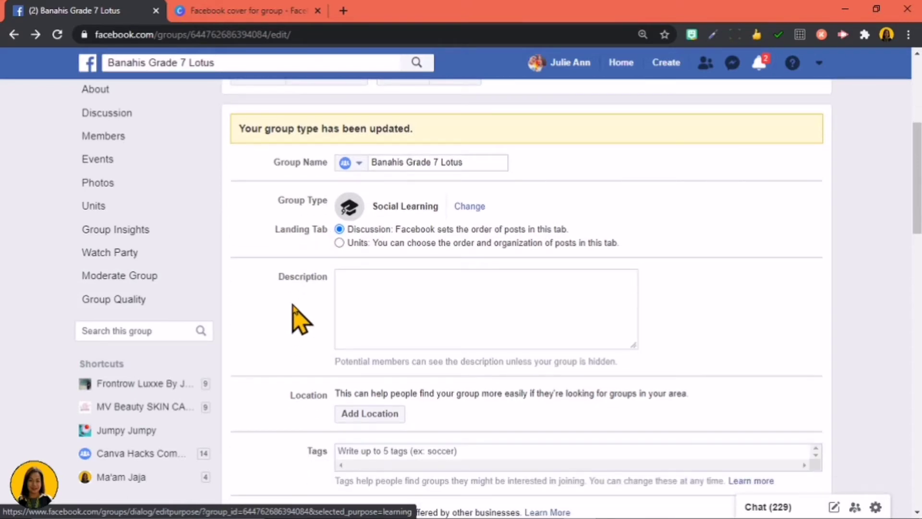
scroll(294, 315, "up", 4)
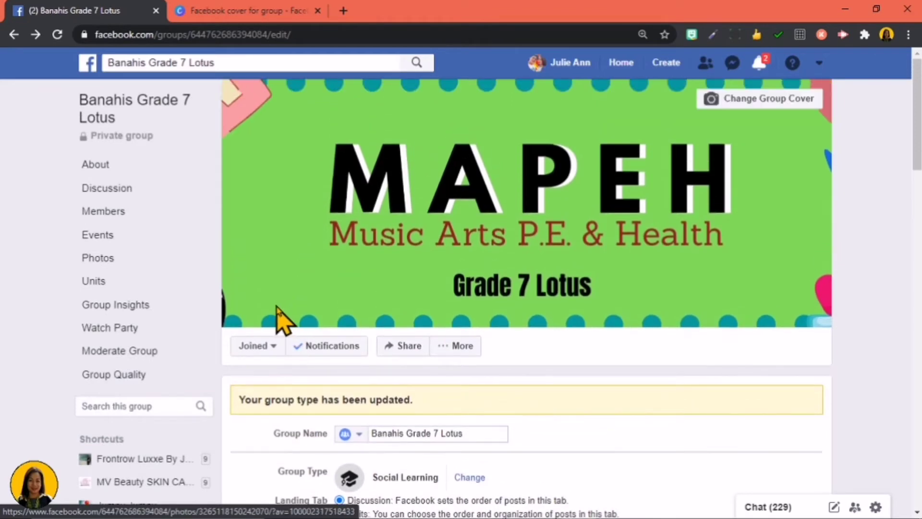
scroll(281, 322, "down", 3)
scroll(282, 329, "up", 2)
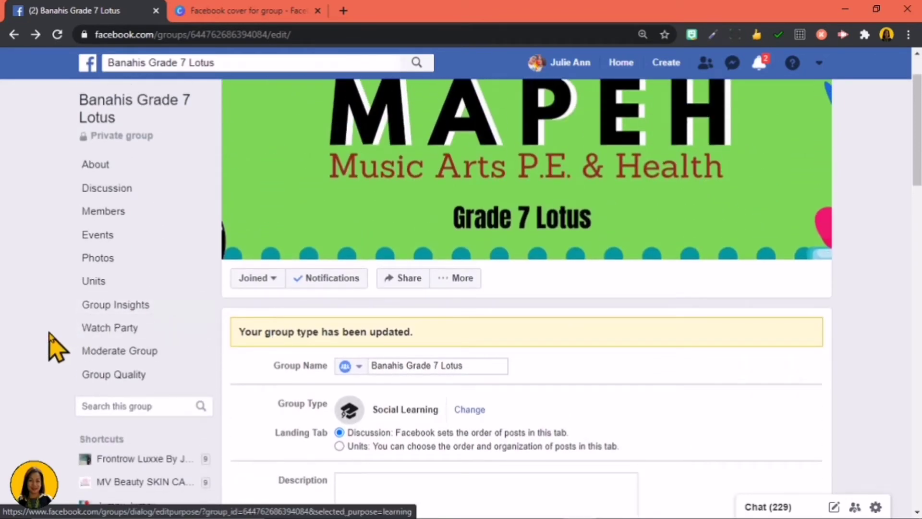
Reload the group settings page and enter the description "This group is for Banahis Grade 7 Lotus".
right_click(48, 331)
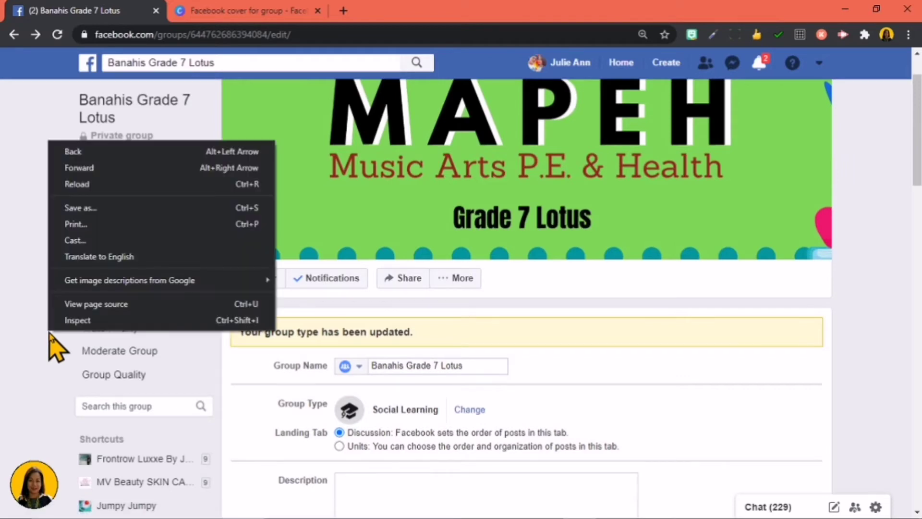
left_click(77, 184)
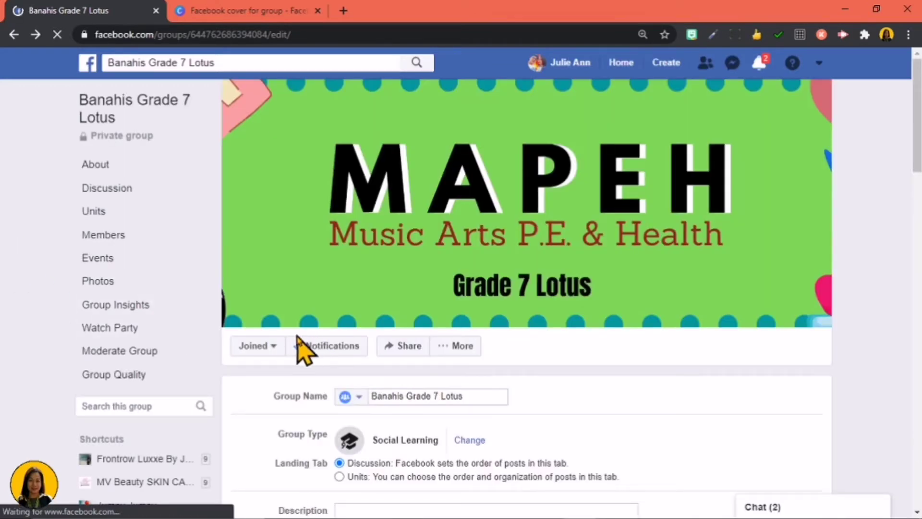
scroll(258, 361, "down", 3)
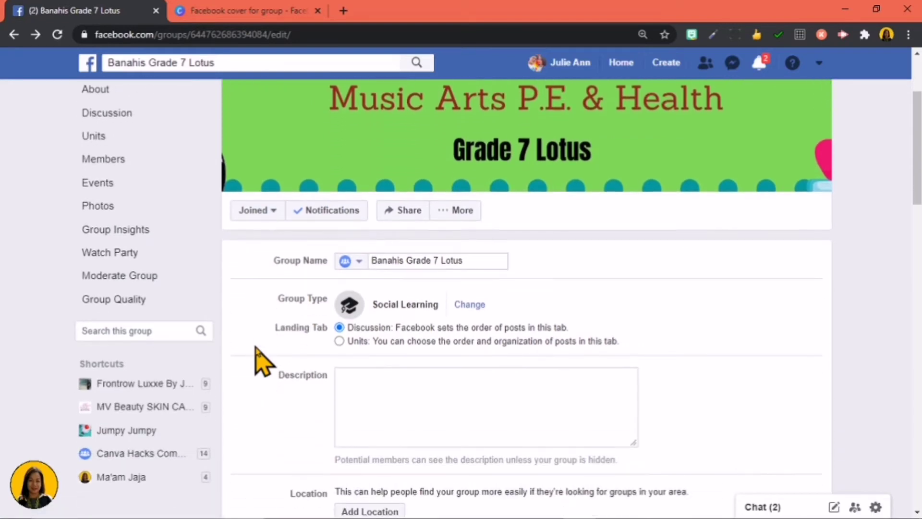
scroll(260, 361, "down", 3)
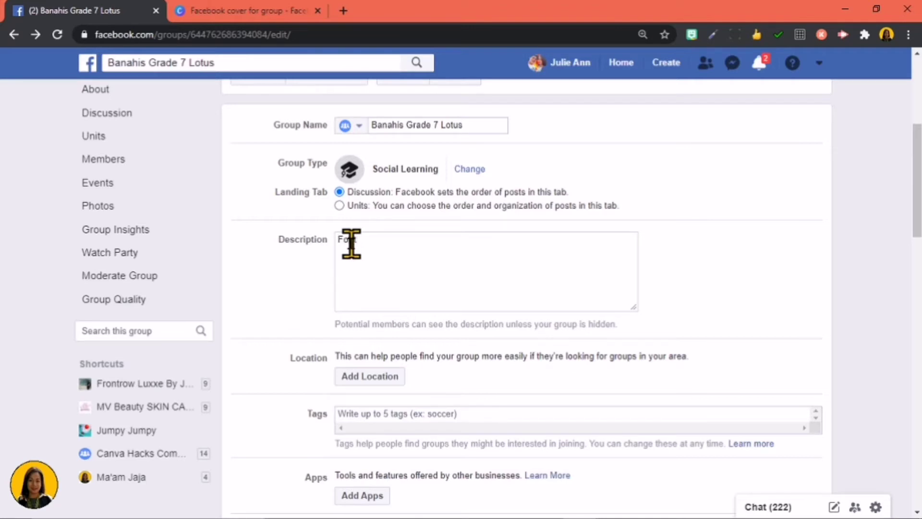
left_click(351, 244)
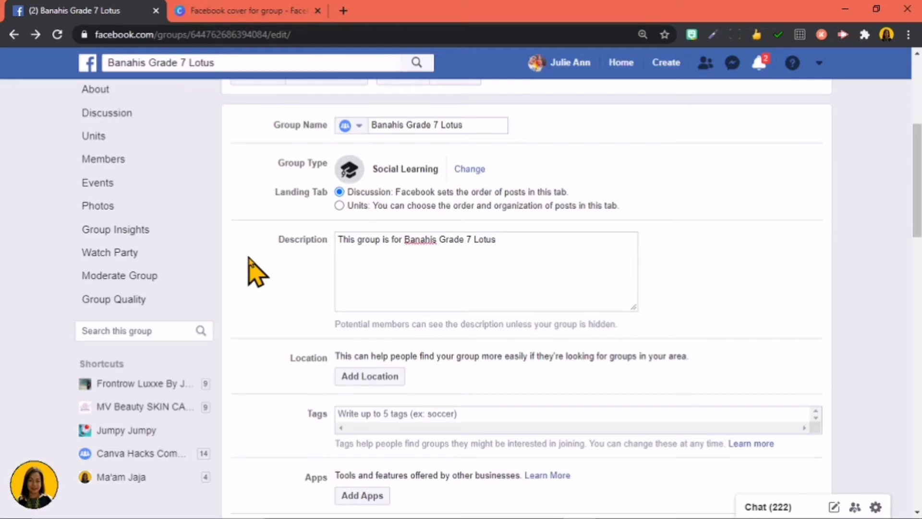
left_click(365, 291)
Add Batangas City as the group's location and save it.
scroll(512, 259, "up", 3)
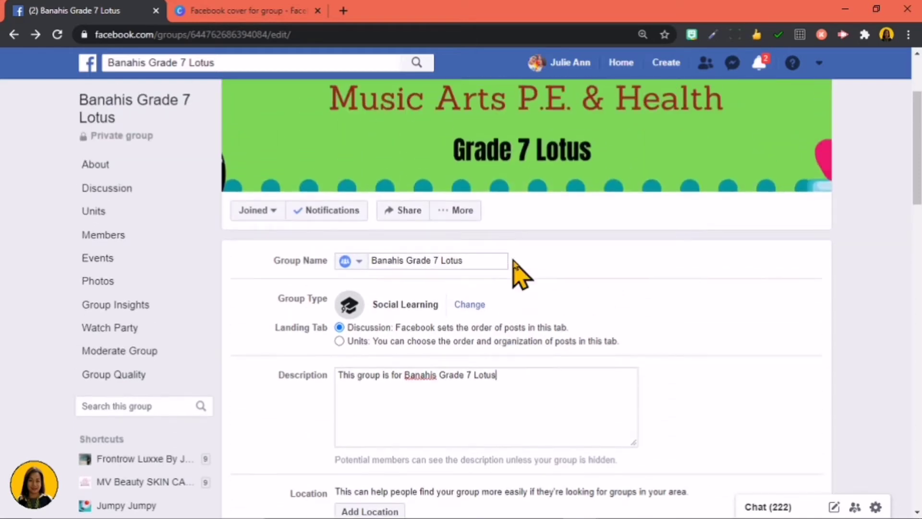
mouse_move(116, 139)
scroll(376, 377, "down", 4)
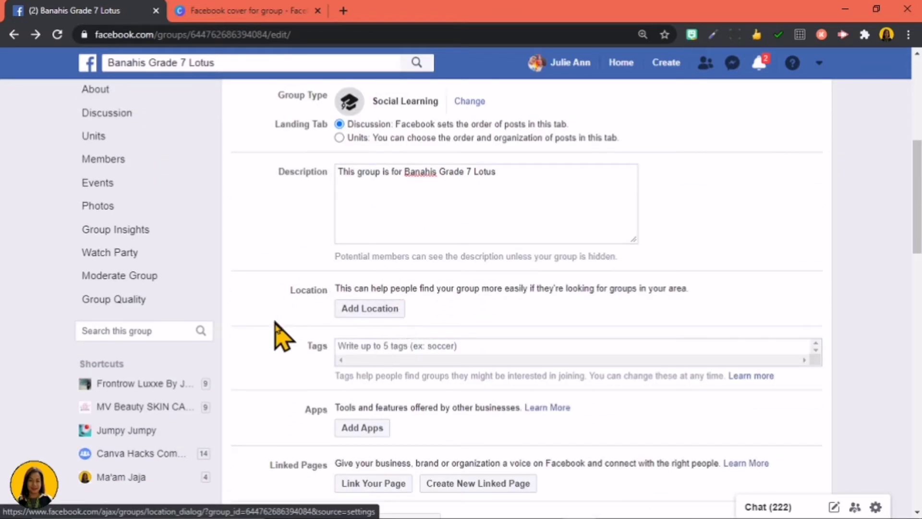
left_click(377, 313)
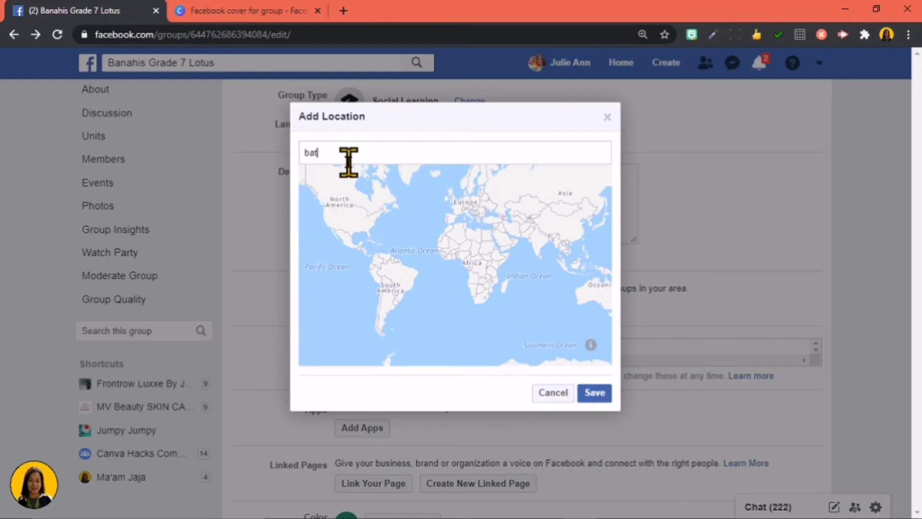
type("bat")
key("BackSpace")
key("BackSpace")
key("BackSpace")
type("bata")
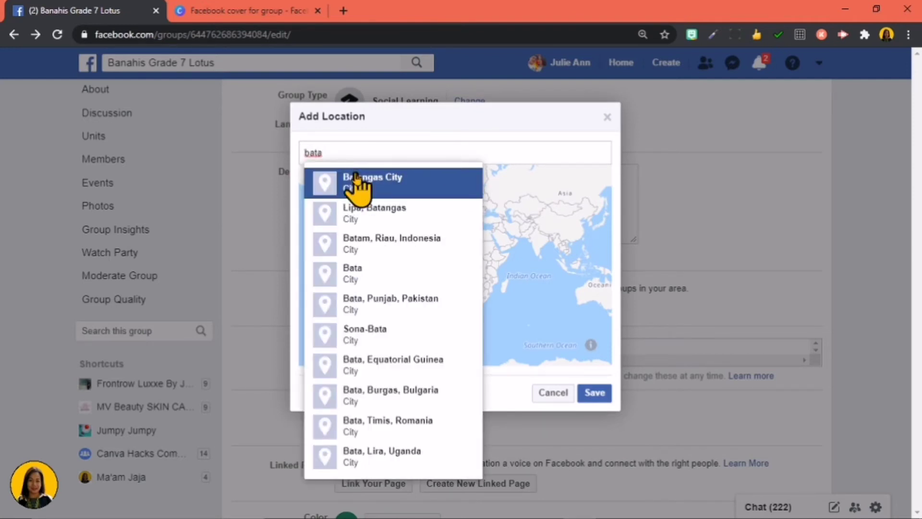
left_click(362, 177)
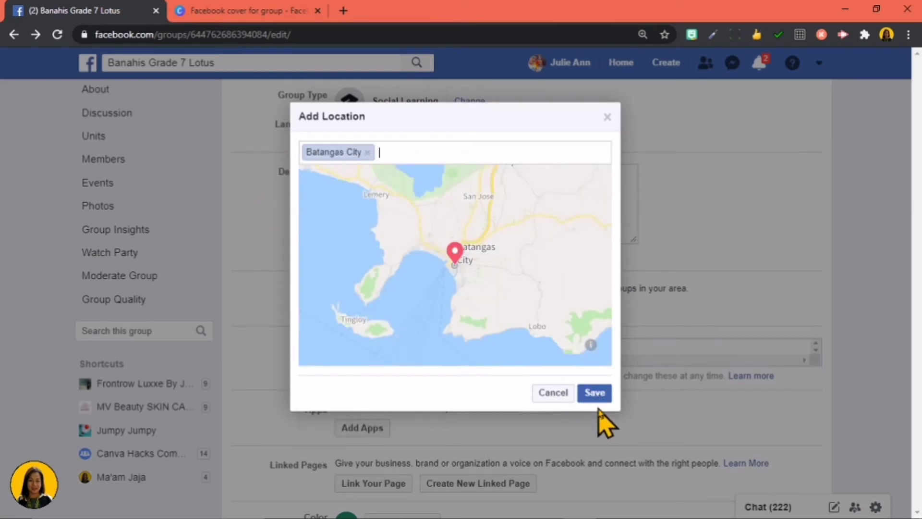
left_click(594, 393)
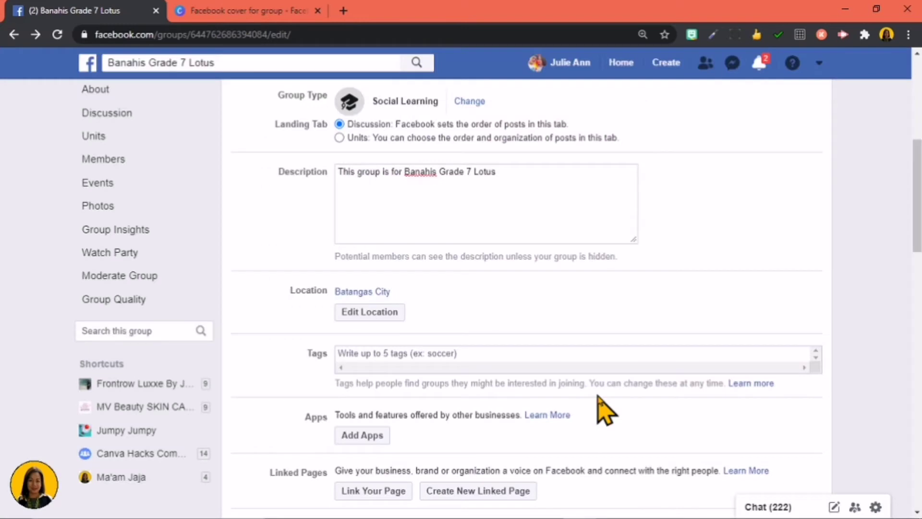
Change the group color to the pink swatch in the second row and apply it.
scroll(481, 350, "down", 1)
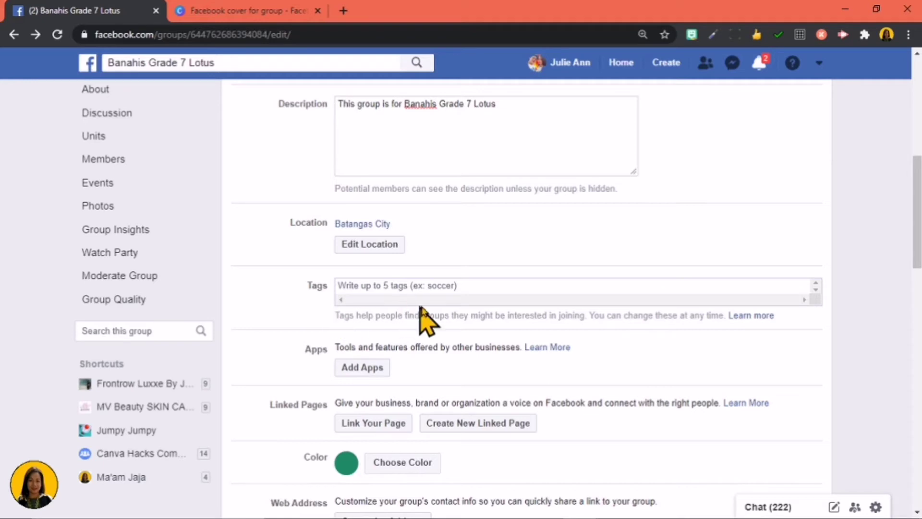
scroll(457, 312, "down", 1)
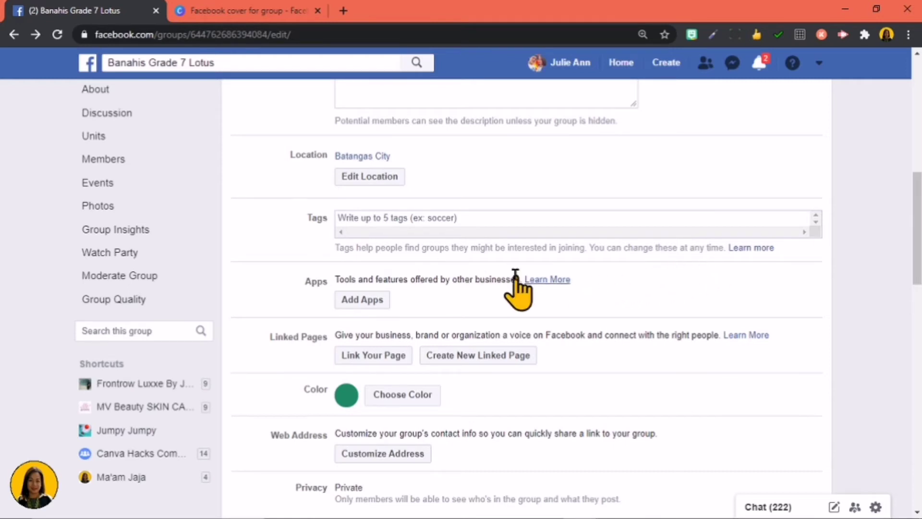
scroll(520, 290, "down", 1)
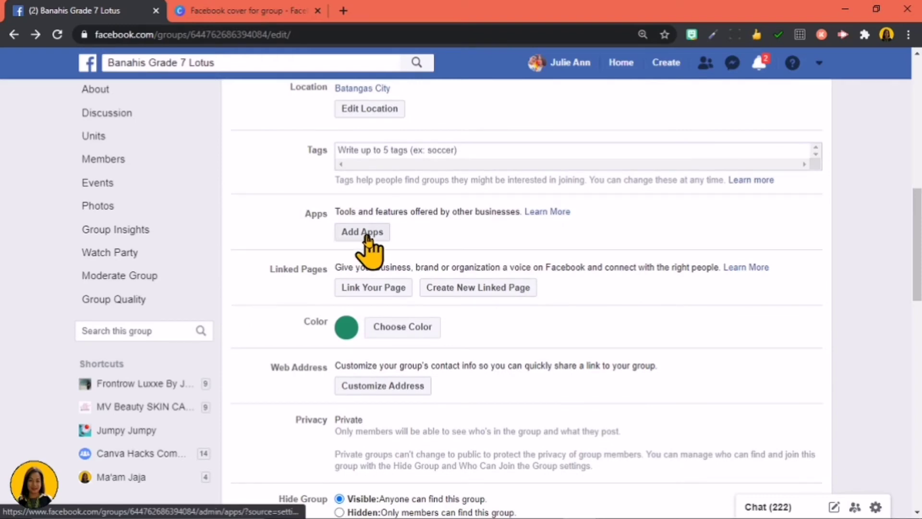
scroll(422, 257, "down", 1)
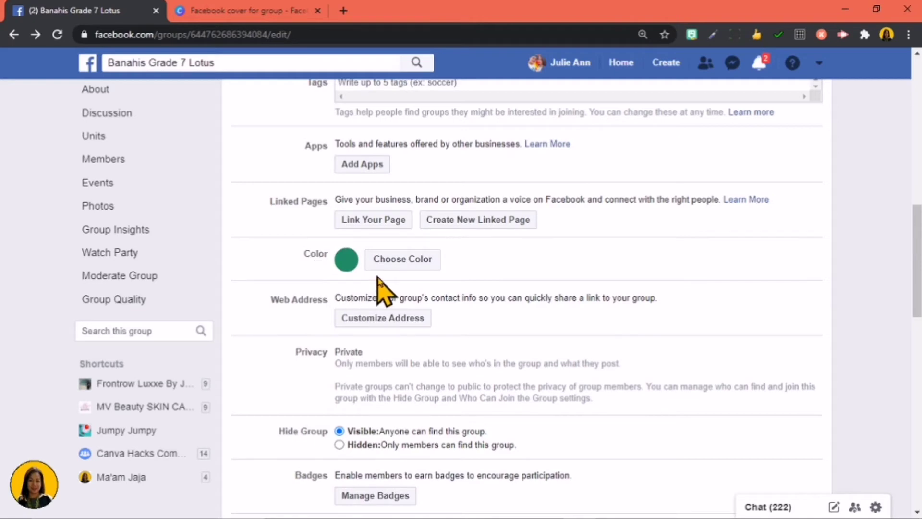
left_click(403, 262)
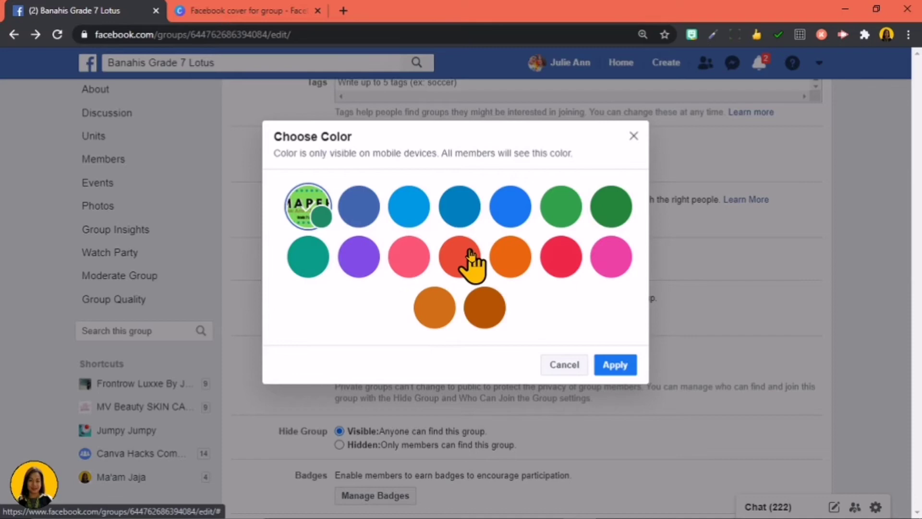
left_click(409, 258)
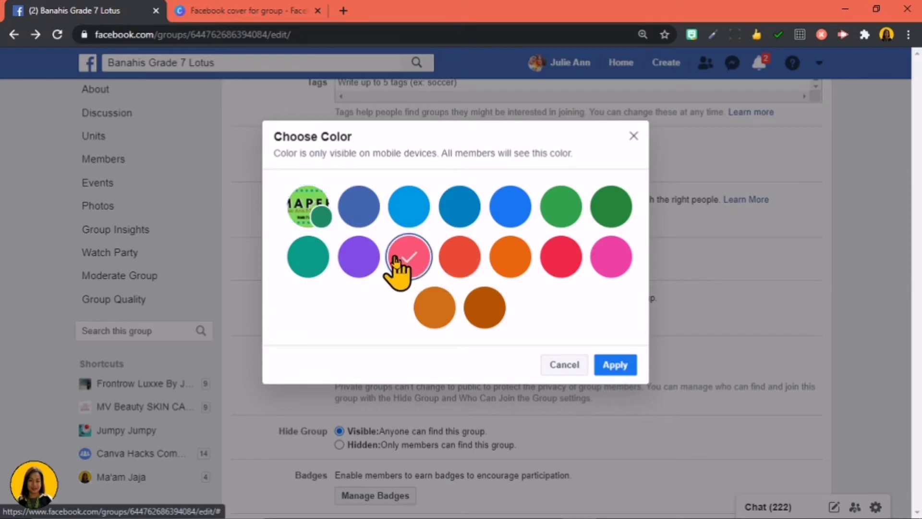
left_click(615, 367)
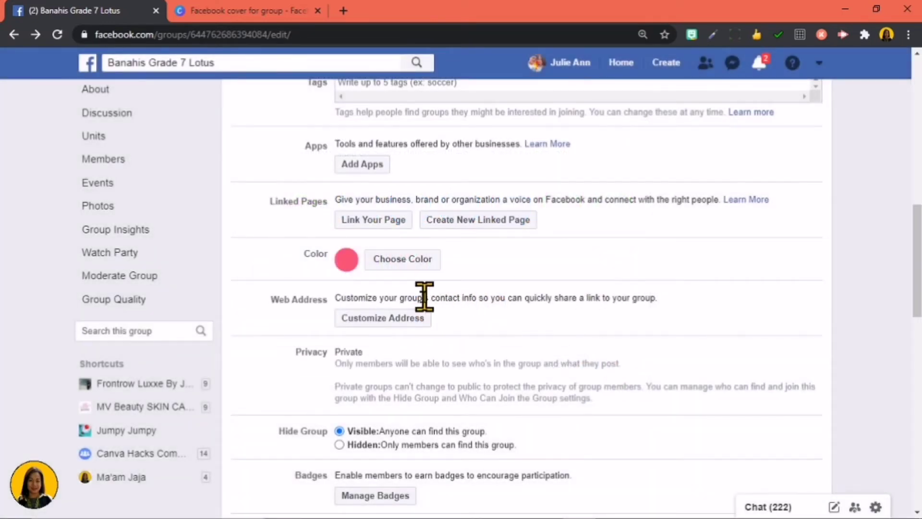
Set Membership Approval to Only admins and moderators.
scroll(422, 298, "down", 1)
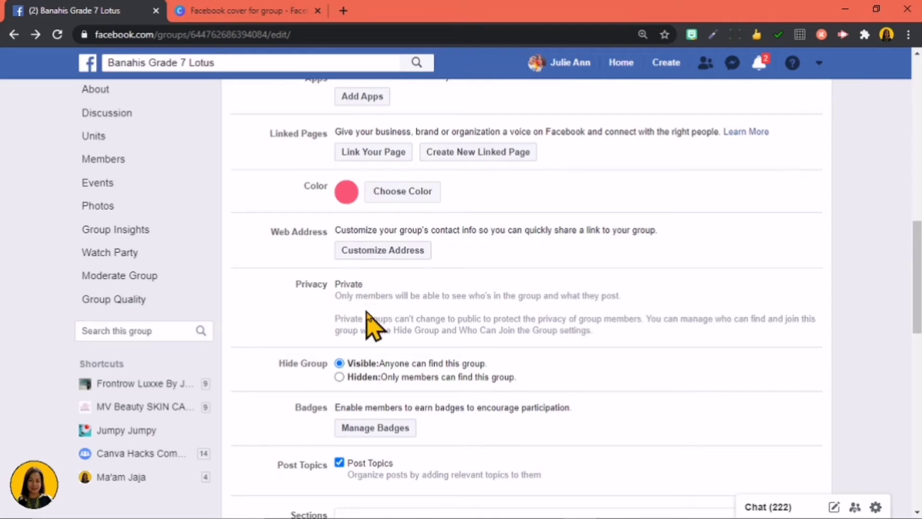
scroll(367, 321, "down", 1)
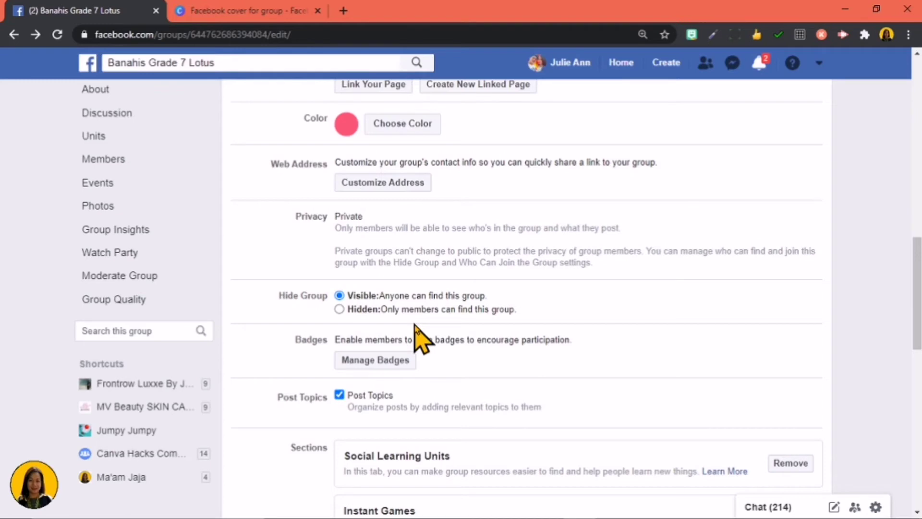
scroll(420, 339, "down", 3)
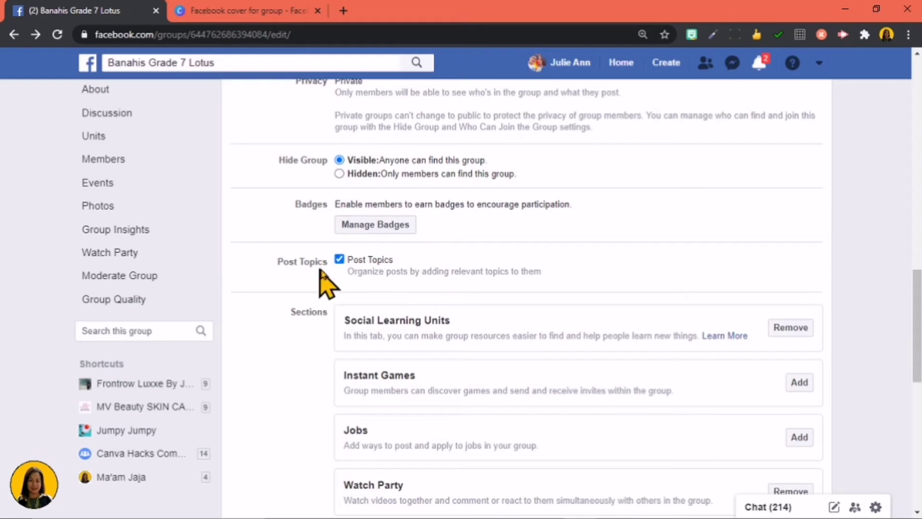
scroll(372, 287, "down", 1)
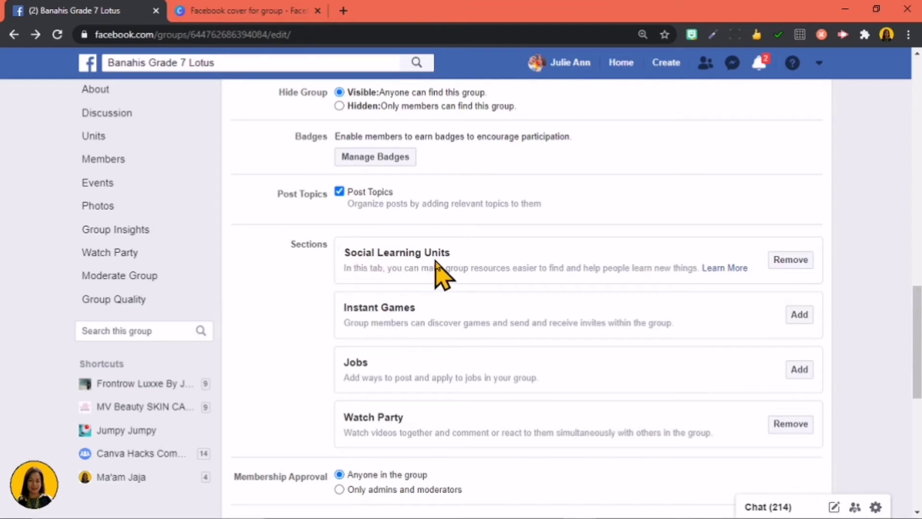
scroll(401, 307, "down", 1)
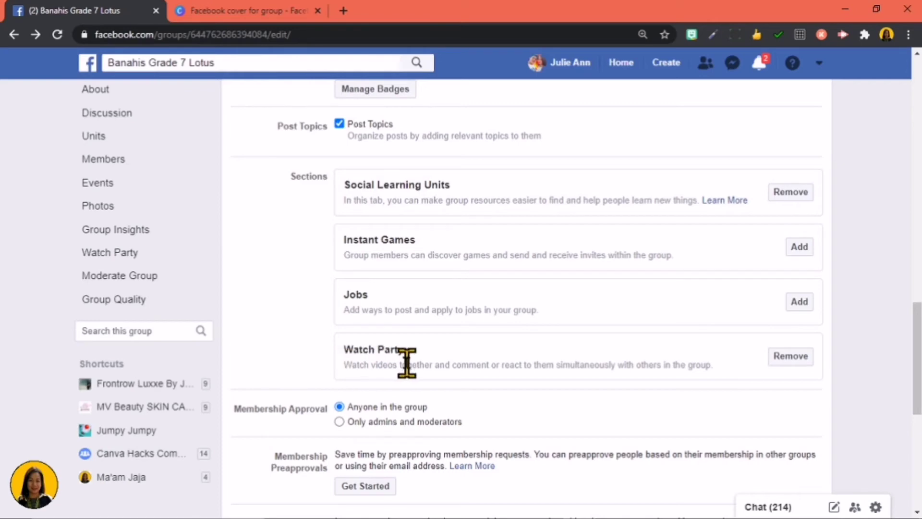
scroll(307, 367, "down", 1)
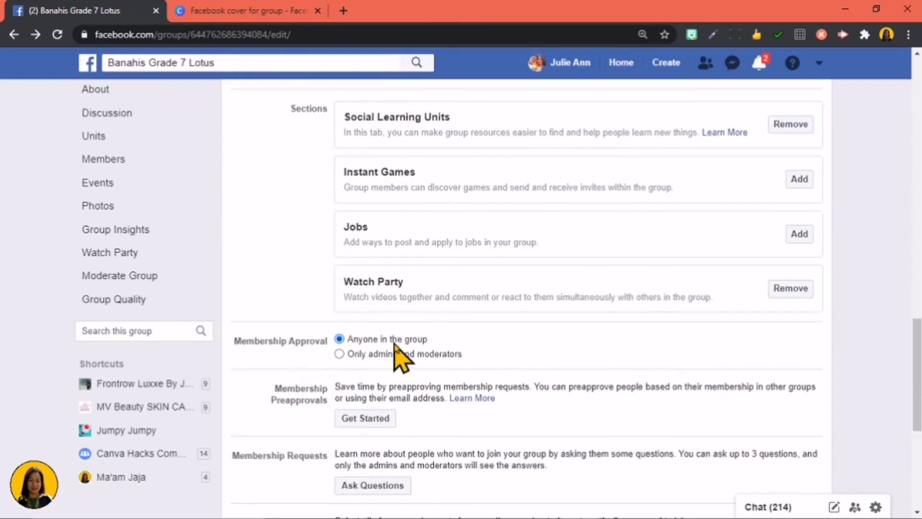
scroll(384, 350, "down", 1)
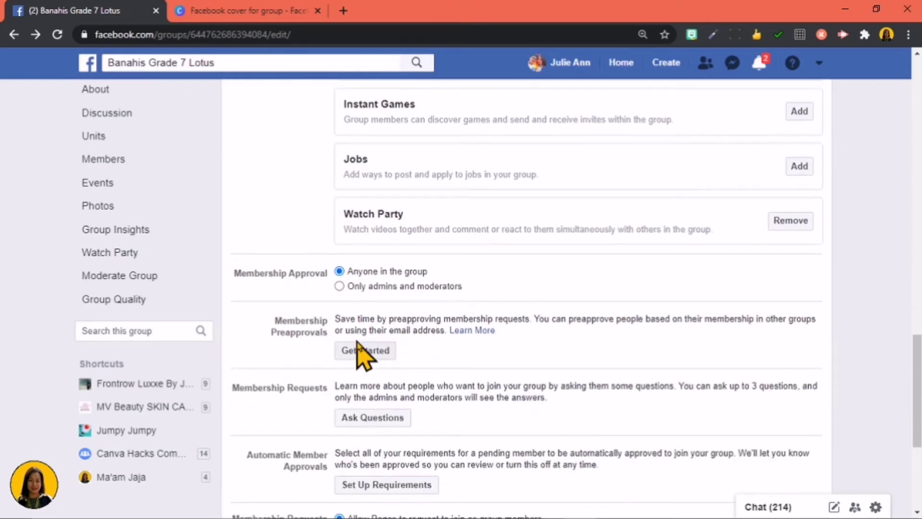
left_click(339, 287)
Add the membership question "What is your name?" with the Written Answer type and save it.
scroll(376, 315, "down", 1)
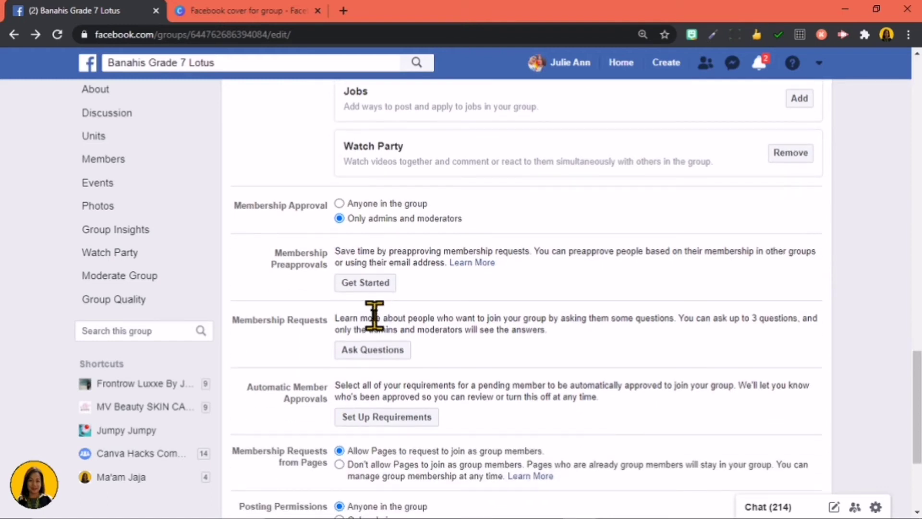
scroll(375, 316, "down", 1)
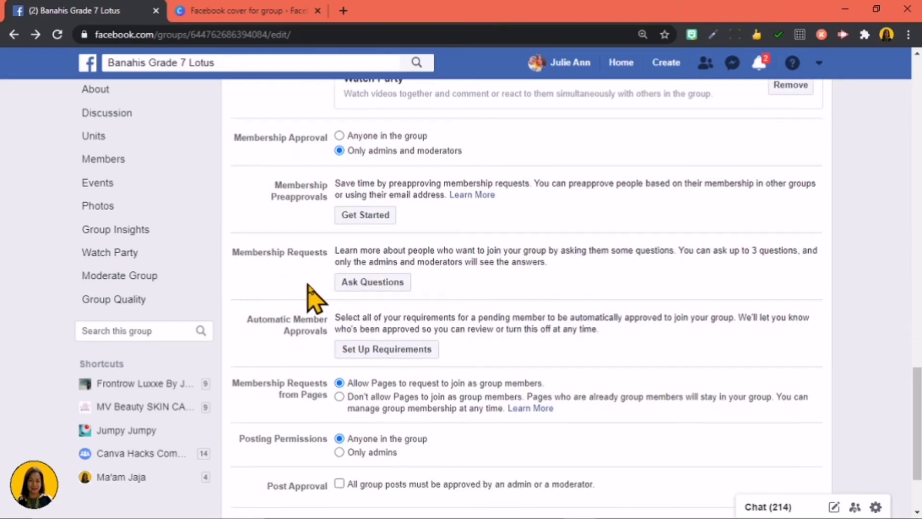
left_click(375, 287)
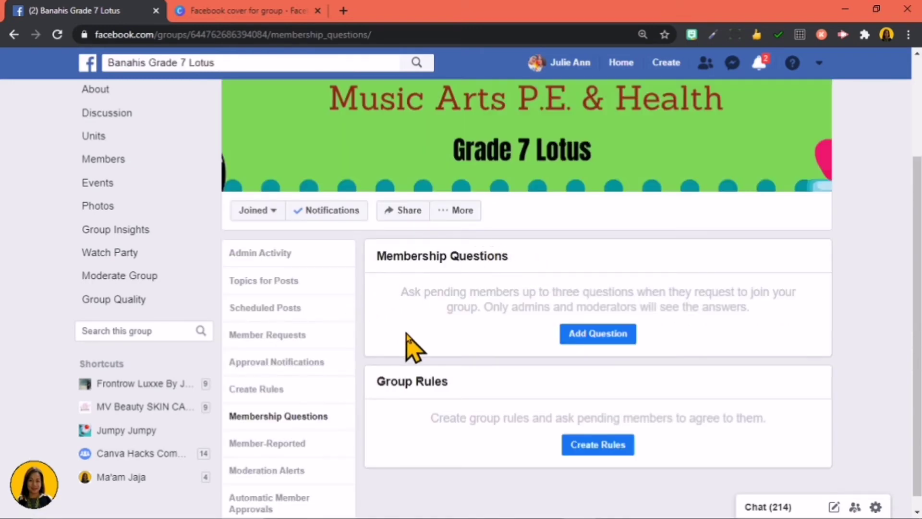
left_click(594, 336)
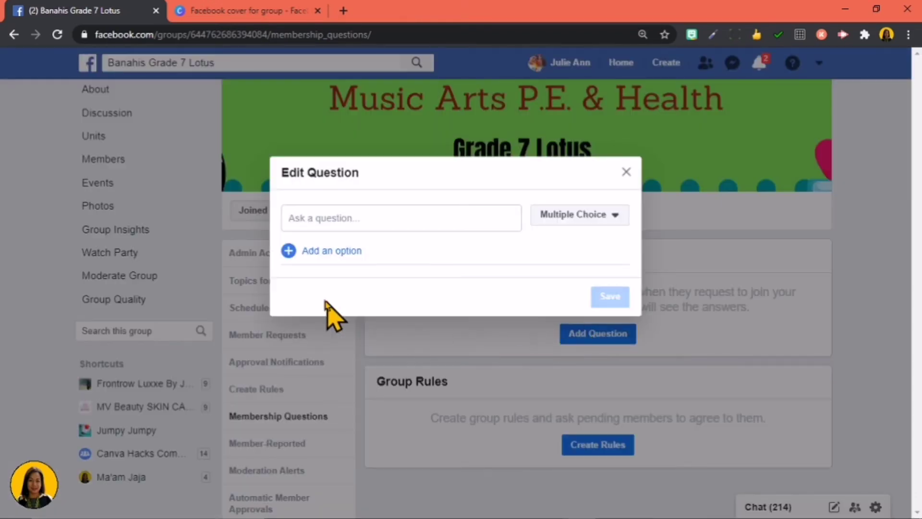
left_click(304, 219)
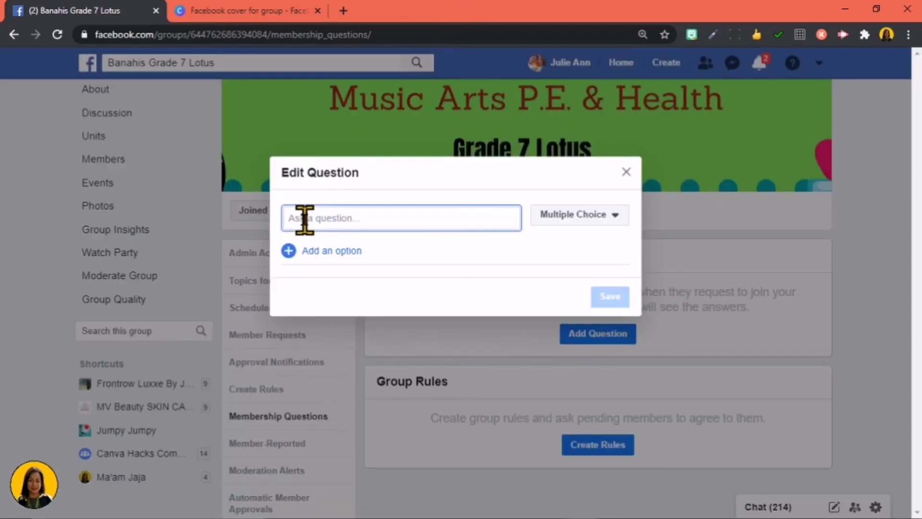
type("What is your name?")
left_click(615, 215)
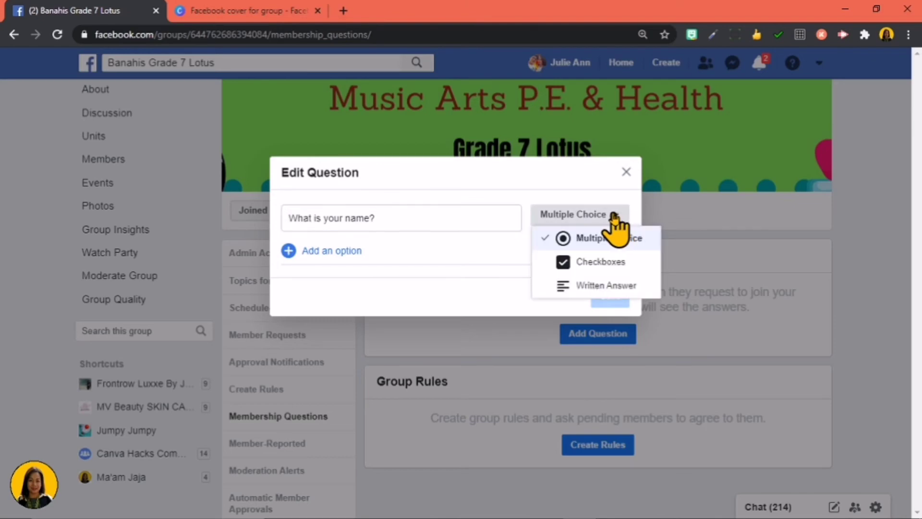
left_click(619, 286)
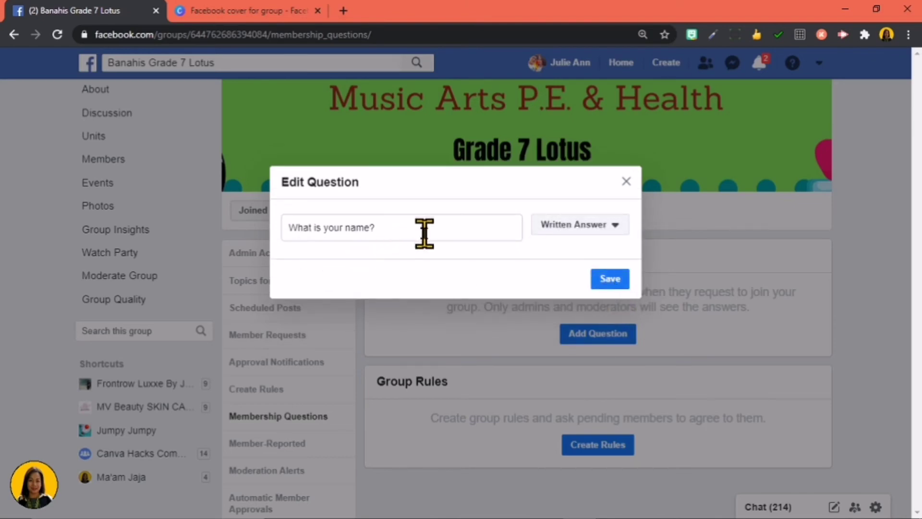
left_click(615, 281)
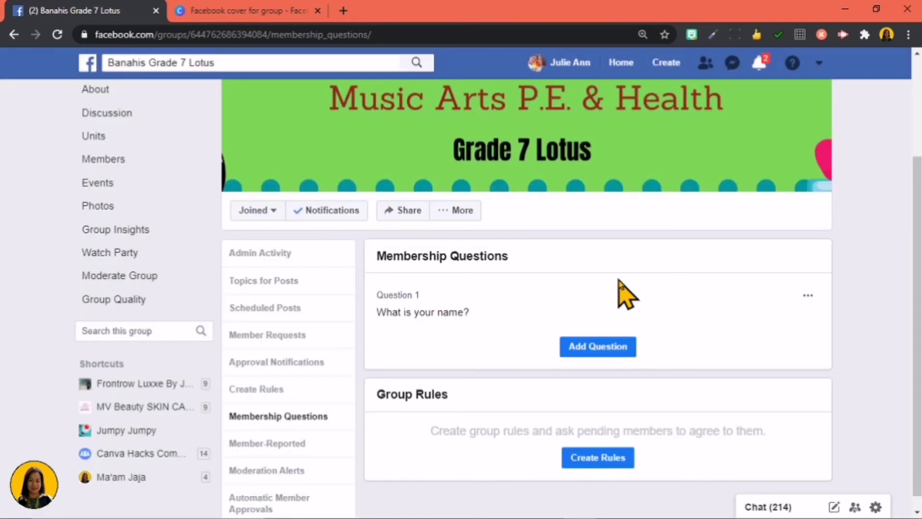
Add a second membership question "What is your address?" with the Written Answer type and save it.
left_click(596, 347)
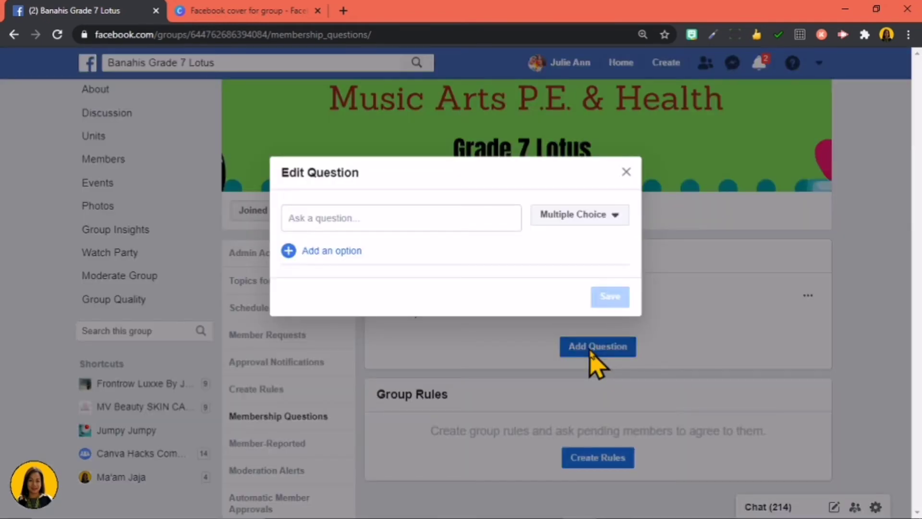
left_click(344, 219)
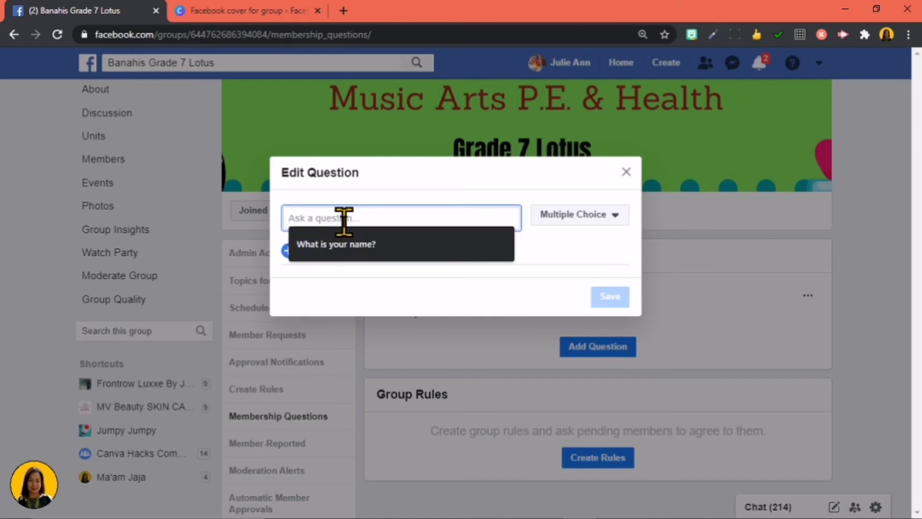
type("What is your a")
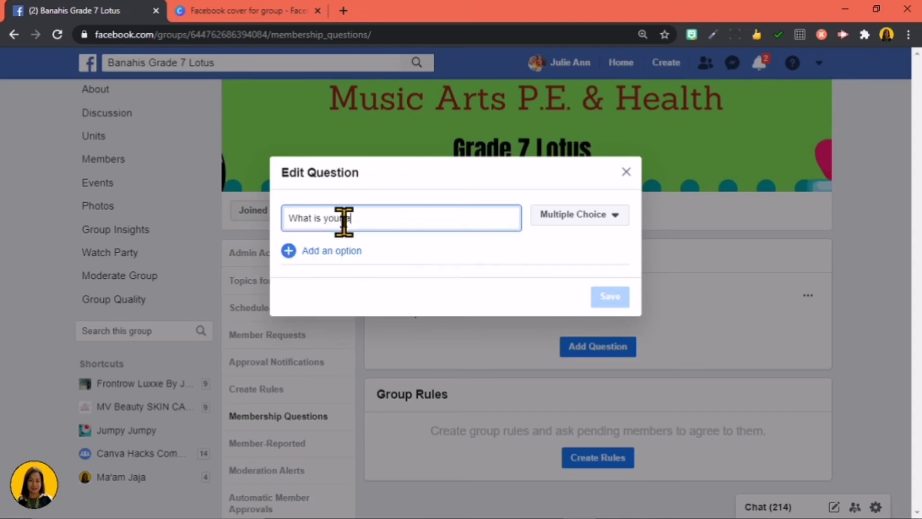
type("ddress?")
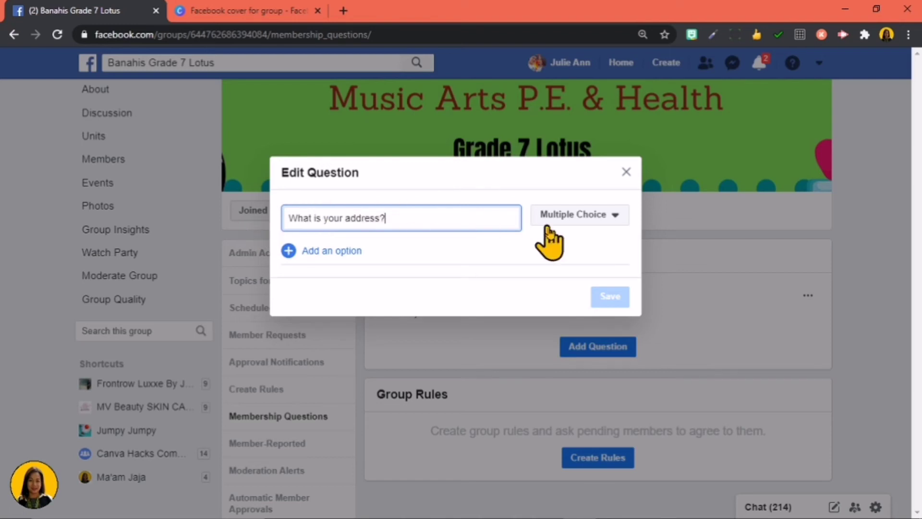
left_click(610, 220)
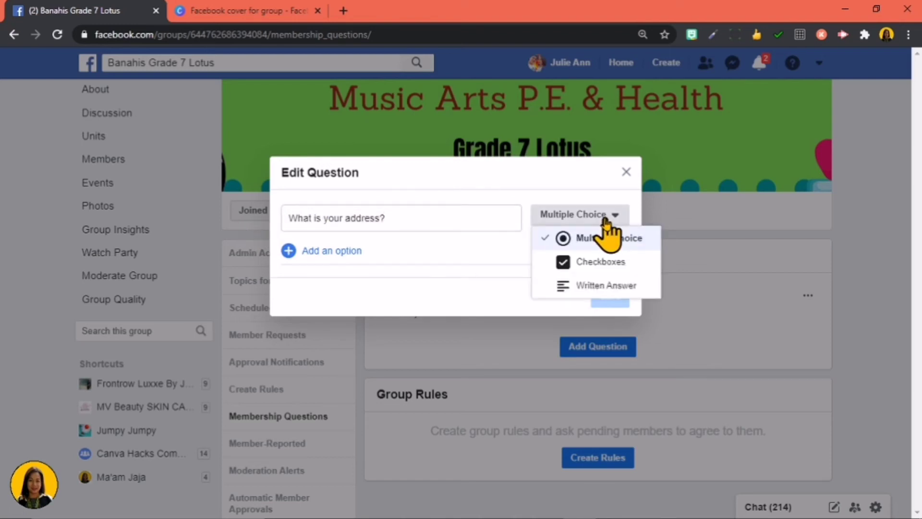
left_click(609, 285)
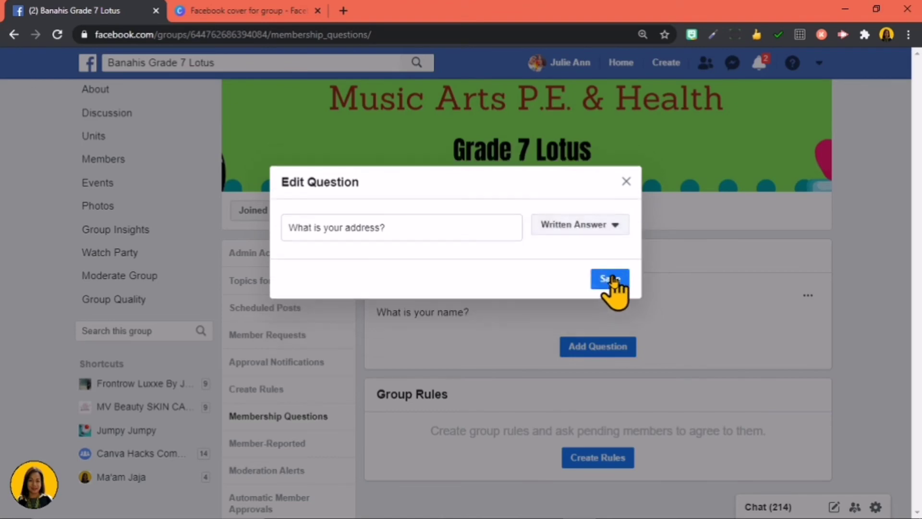
left_click(610, 279)
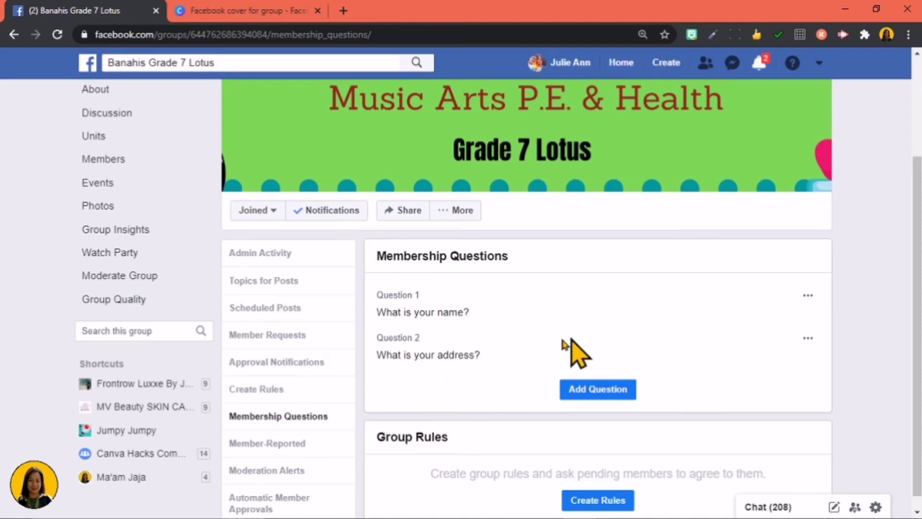
Set Membership Requests from Pages in the group settings to not allow Pages to join as group members.
scroll(476, 392, "down", 1)
scroll(468, 377, "down", 1)
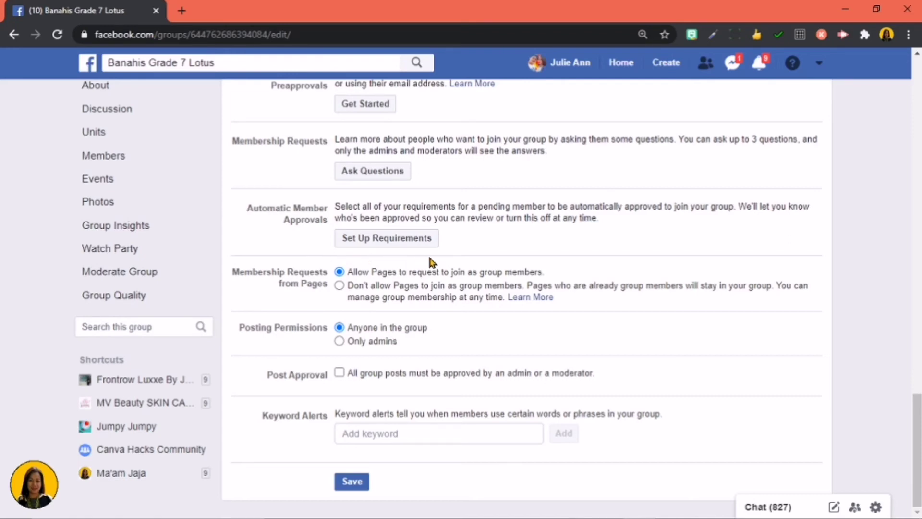
left_click(339, 286)
Restrict posting permissions to Only admins, require admin or moderator approval for all group posts, and save the settings.
left_click(339, 341)
left_click(340, 374)
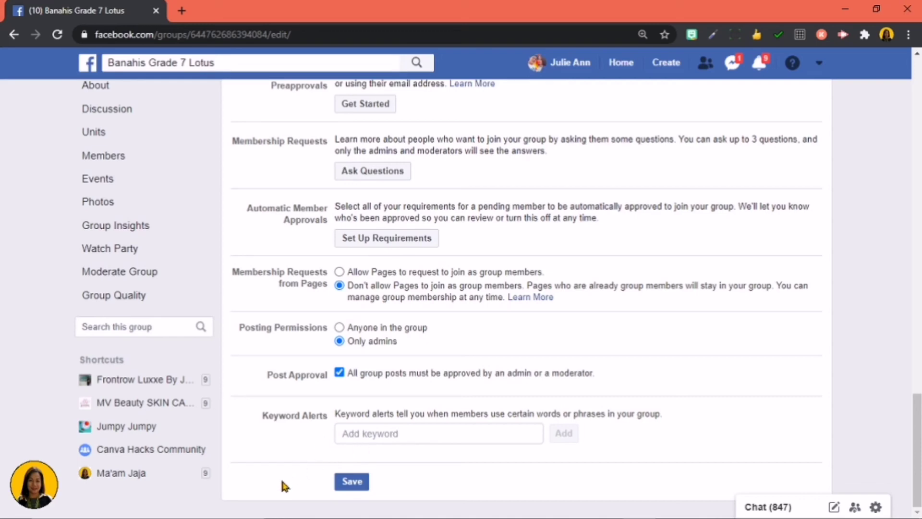
left_click(351, 486)
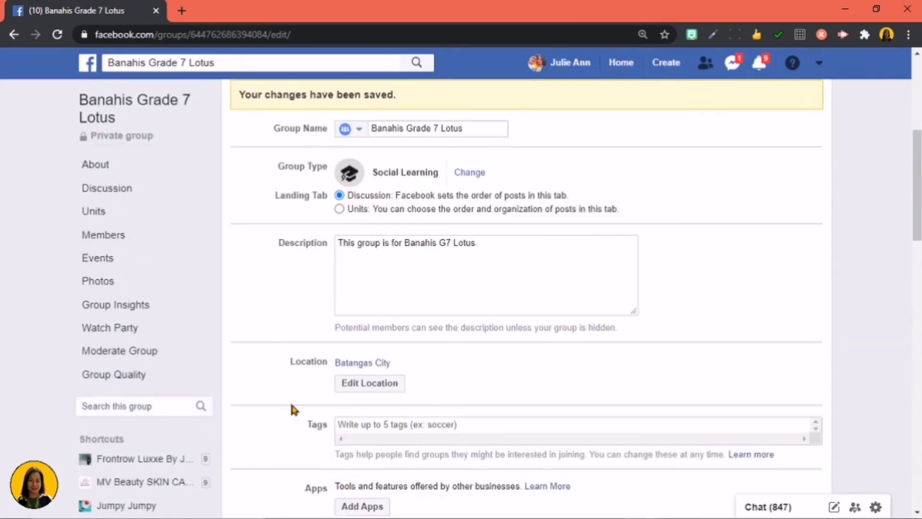
Reload the group settings page, then open the group's Discussion page and look over its contents.
right_click(36, 192)
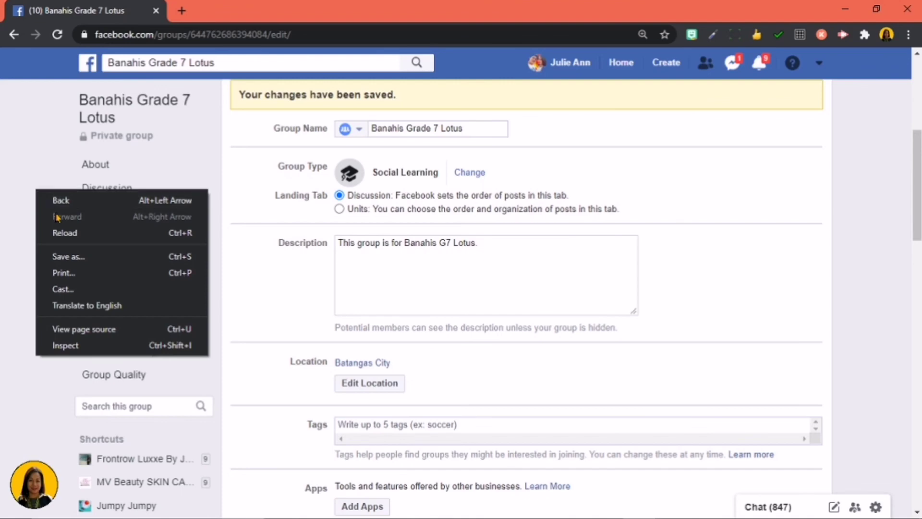
left_click(62, 234)
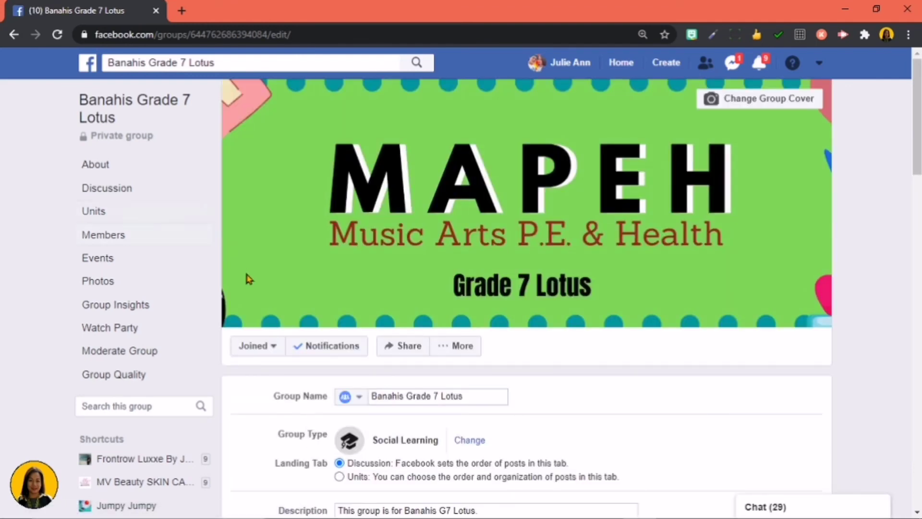
left_click(111, 106)
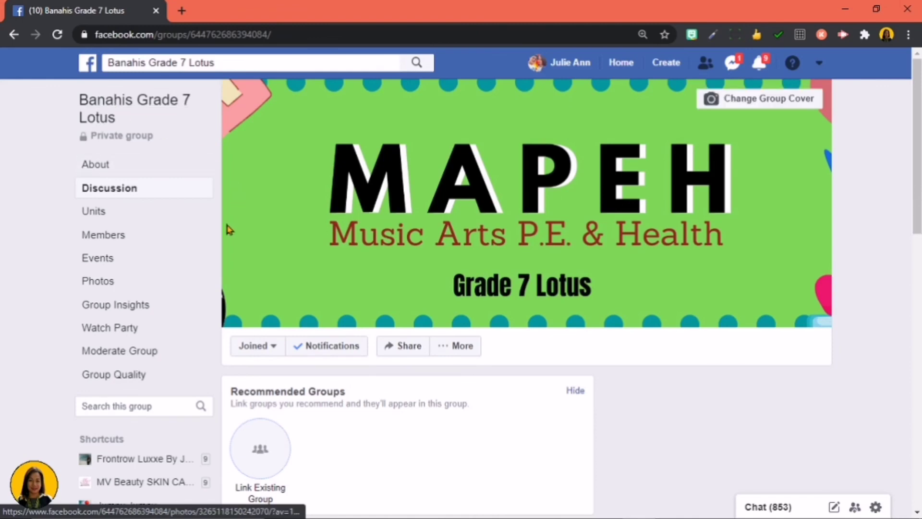
scroll(313, 279, "down", 3)
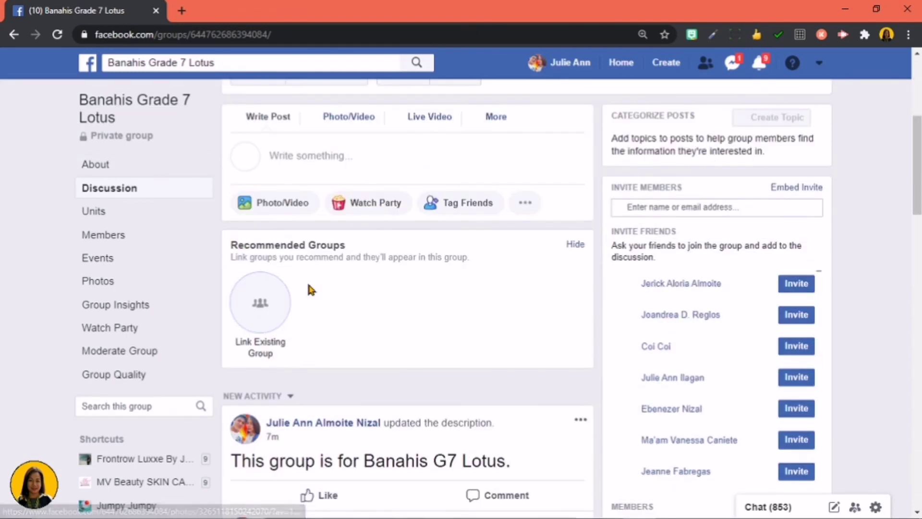
scroll(308, 284, "up", 1)
scroll(307, 288, "up", 4)
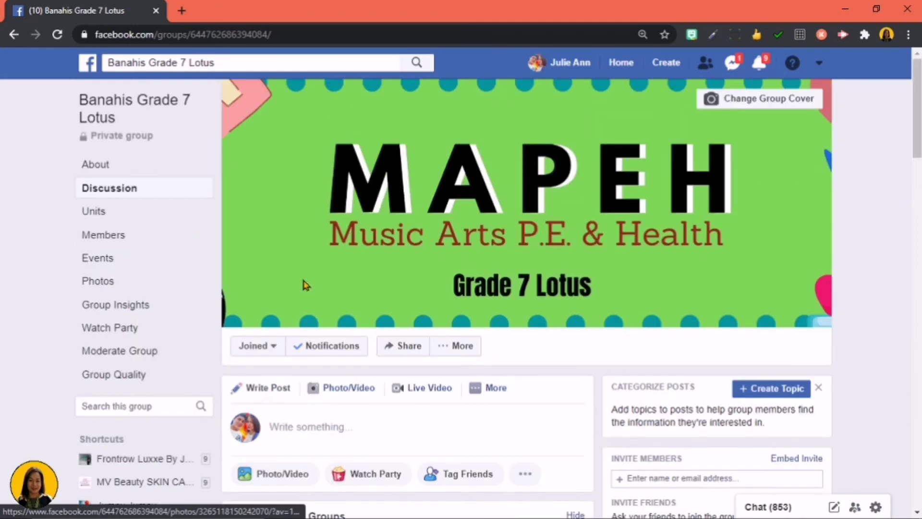